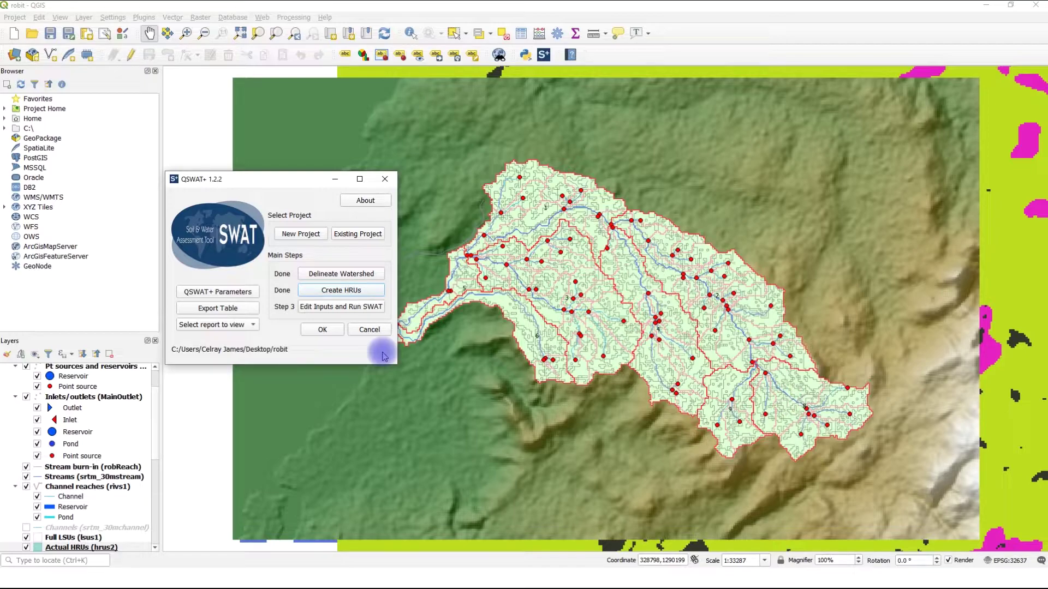
# - Launch SWAT+ Editor and import the robit QSWAT+ project, keeping the default database paths
pyautogui.click(345, 307)
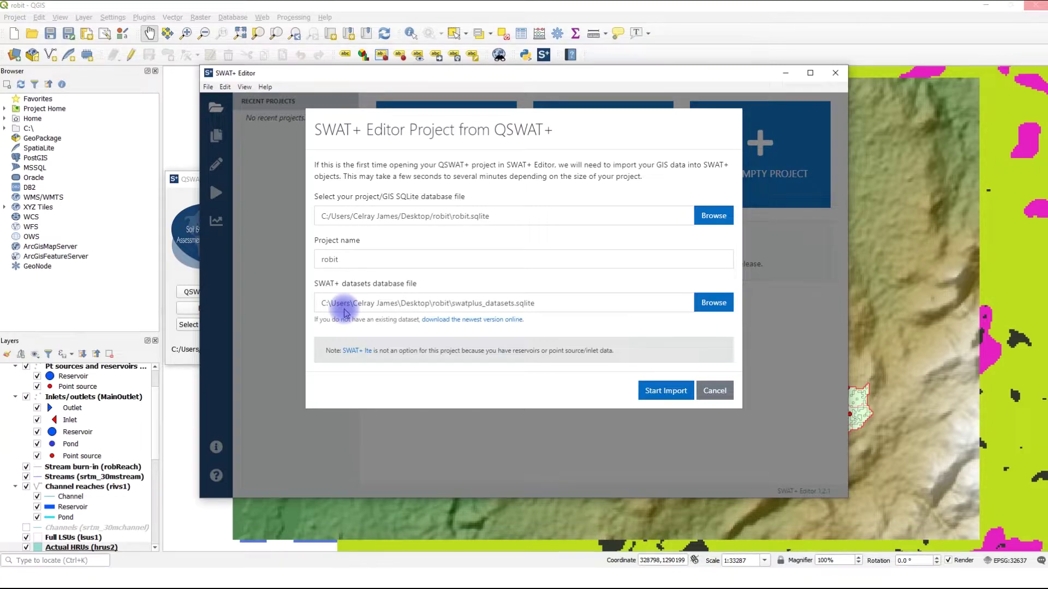
pyautogui.click(667, 393)
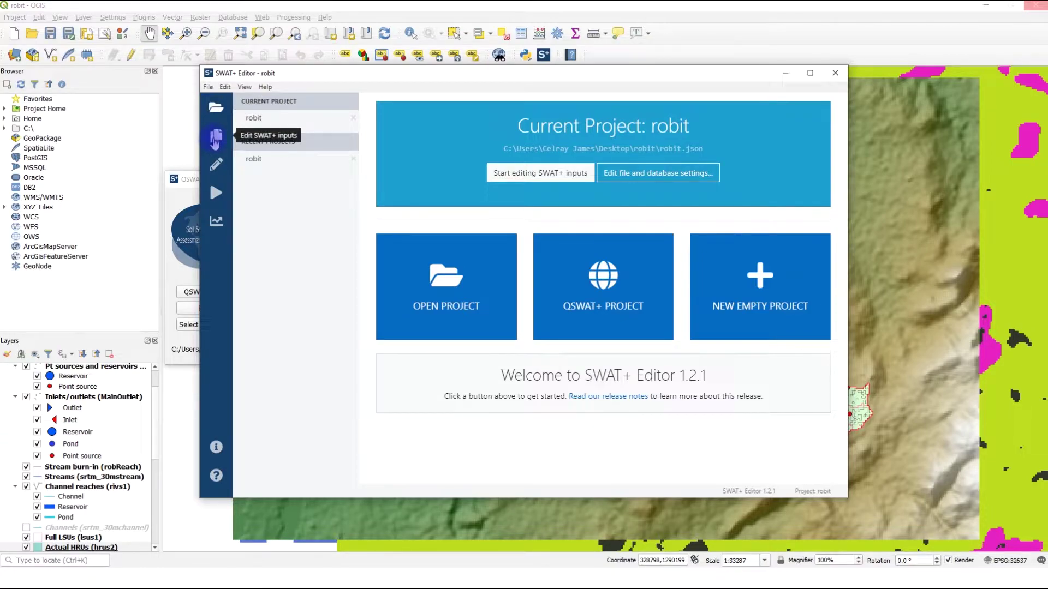
# - Go to the Climate > Weather Generator inputs page for weather-wgn.cli
pyautogui.click(216, 138)
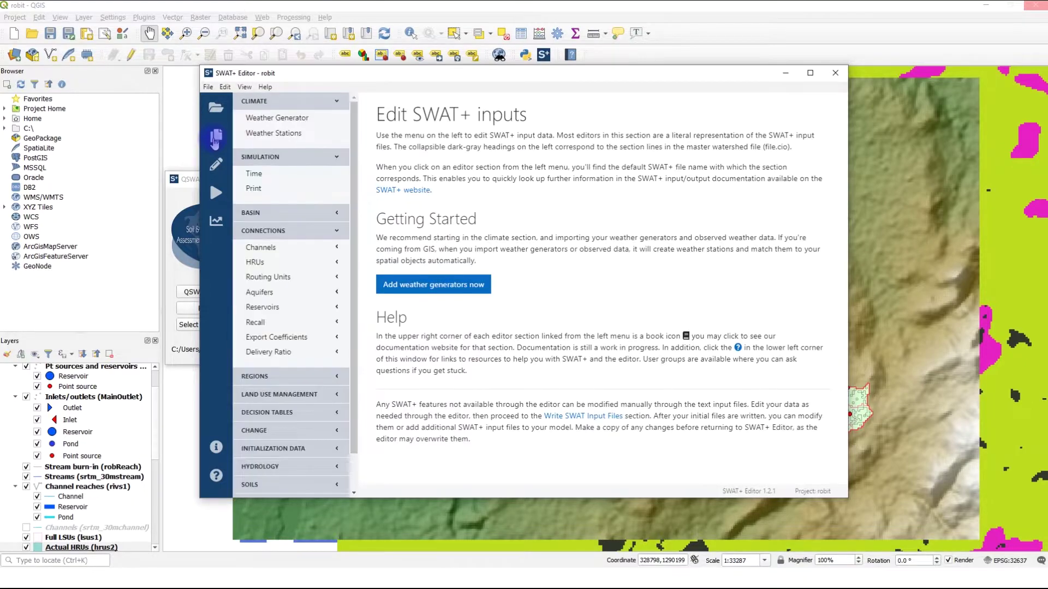
pyautogui.click(267, 111)
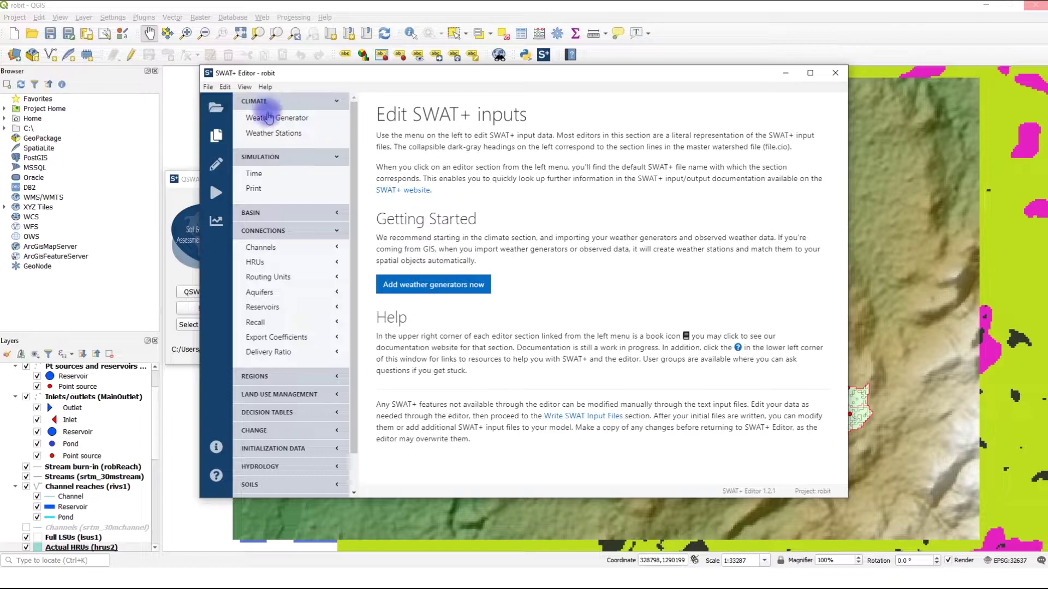
pyautogui.click(269, 119)
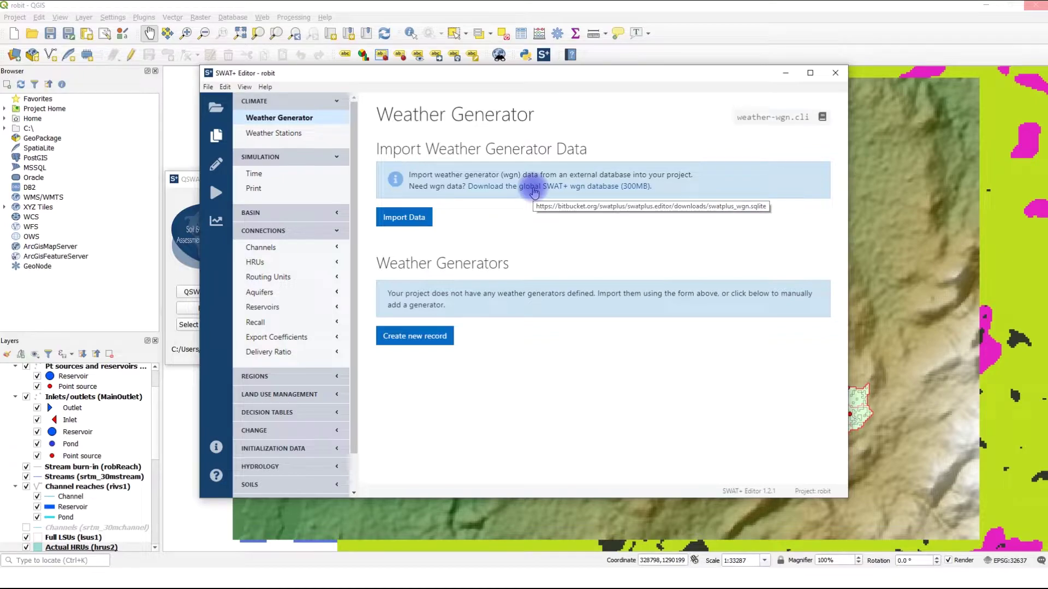
# - Import weather generators from swatplus_wgn table wgn_cfsr_world, flagged as using observed weather data
pyautogui.click(409, 217)
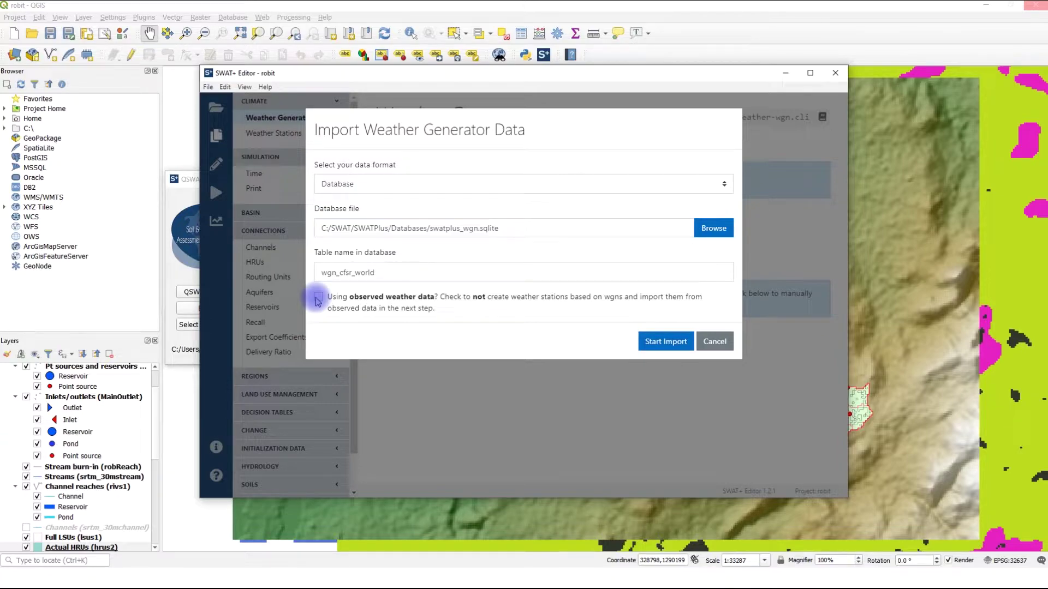
pyautogui.click(320, 299)
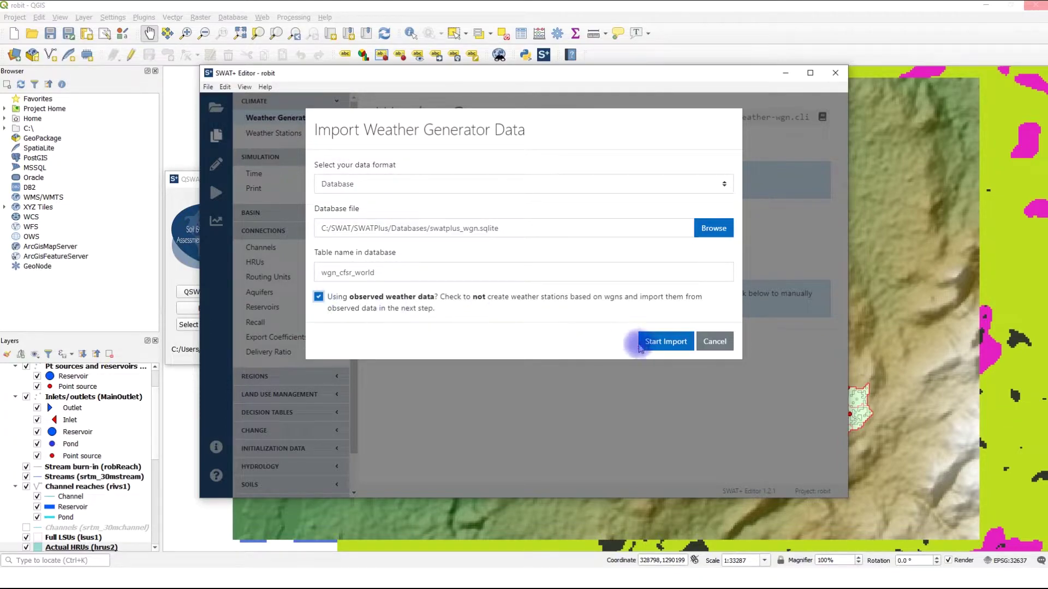
pyautogui.click(669, 343)
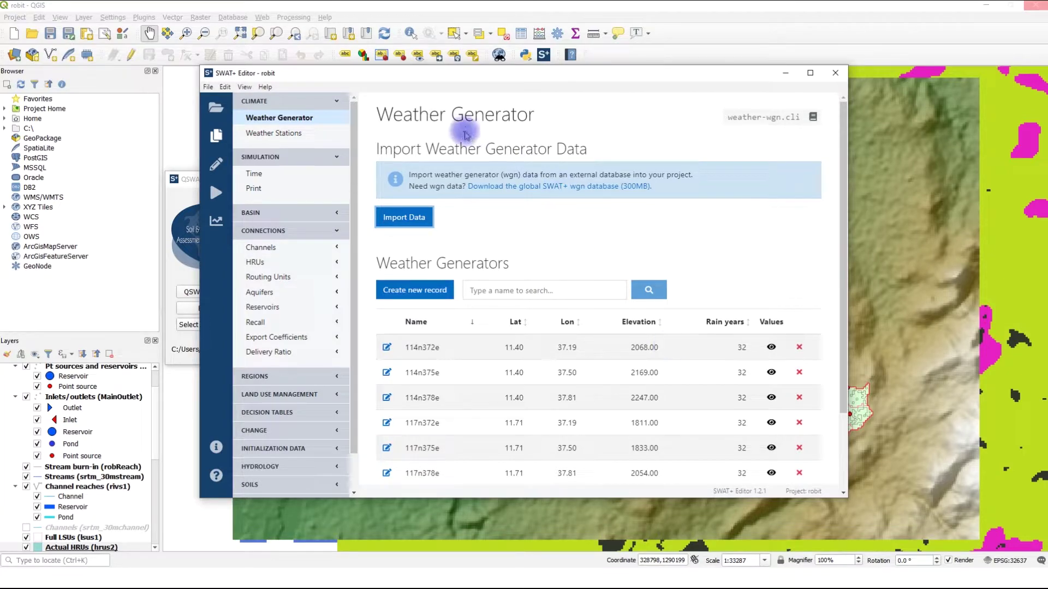
# - Import SWAT+ format weather files from robit_data\weather_swat_plus, creating station sta1160n3736e
pyautogui.click(285, 136)
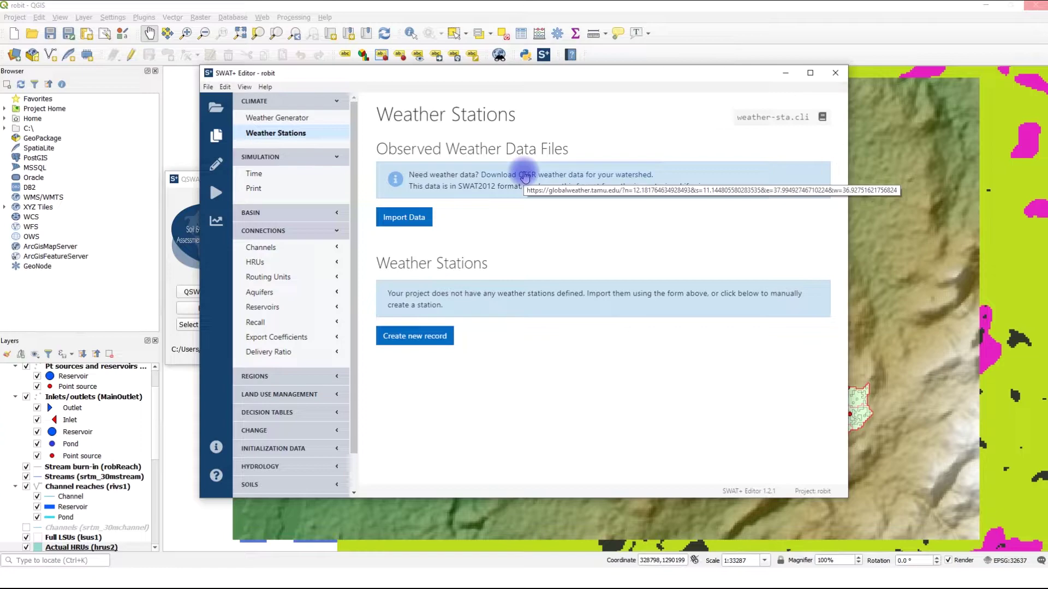
pyautogui.click(410, 217)
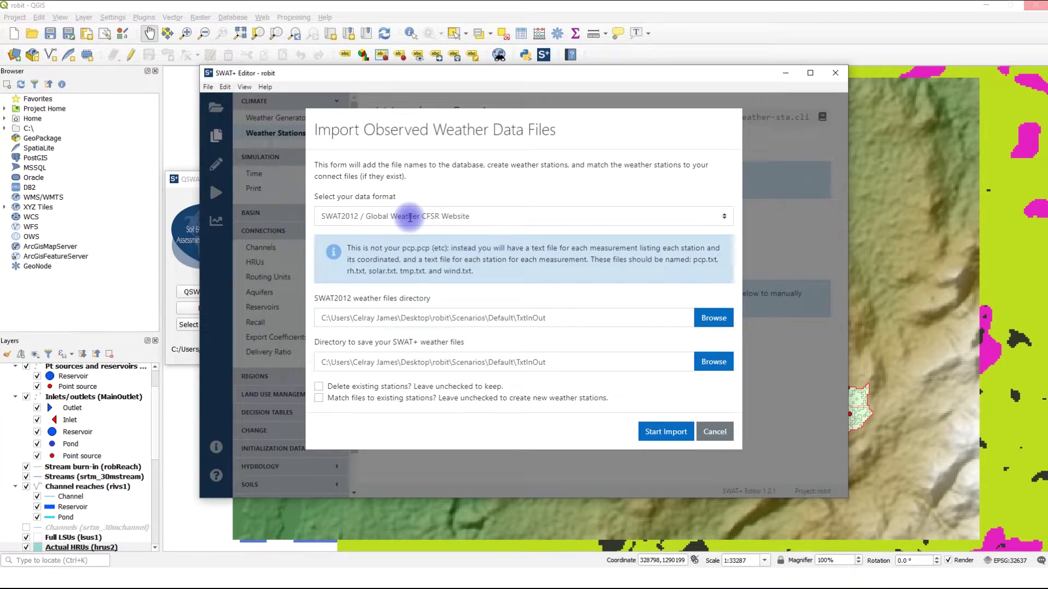
pyautogui.click(724, 218)
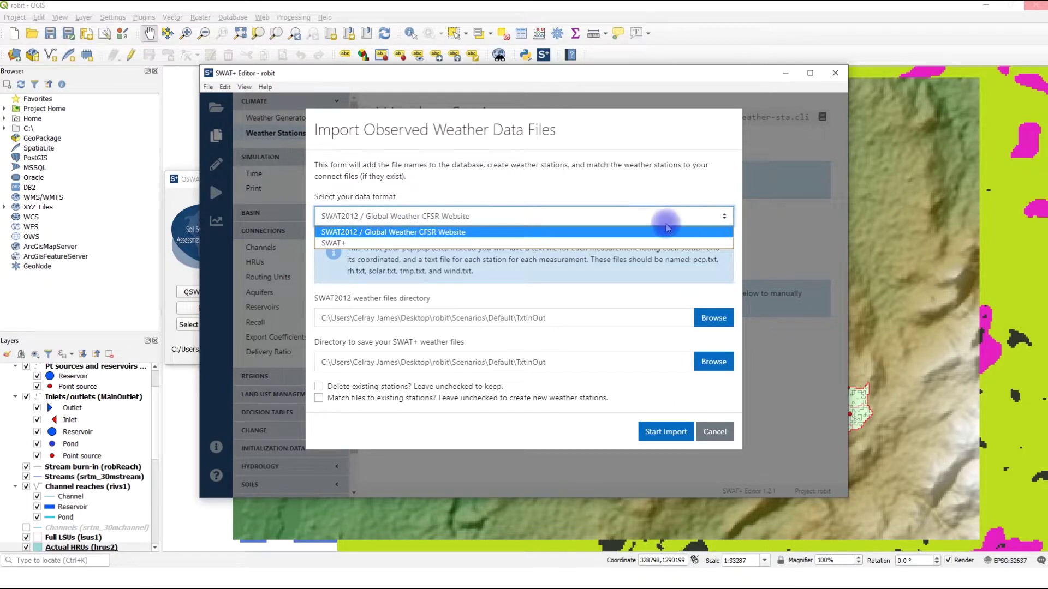
pyautogui.click(415, 244)
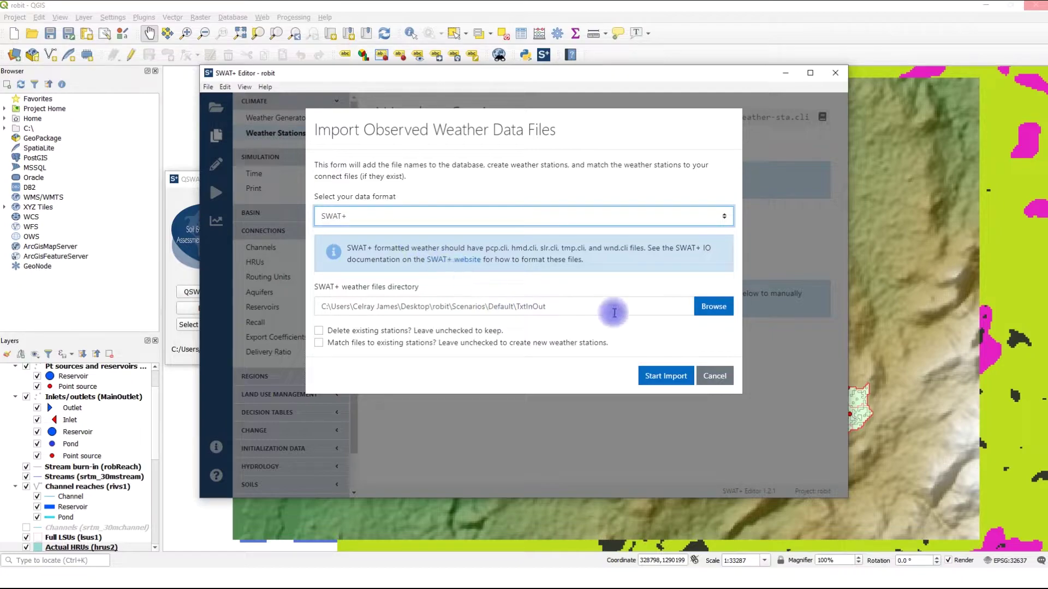
pyautogui.click(713, 311)
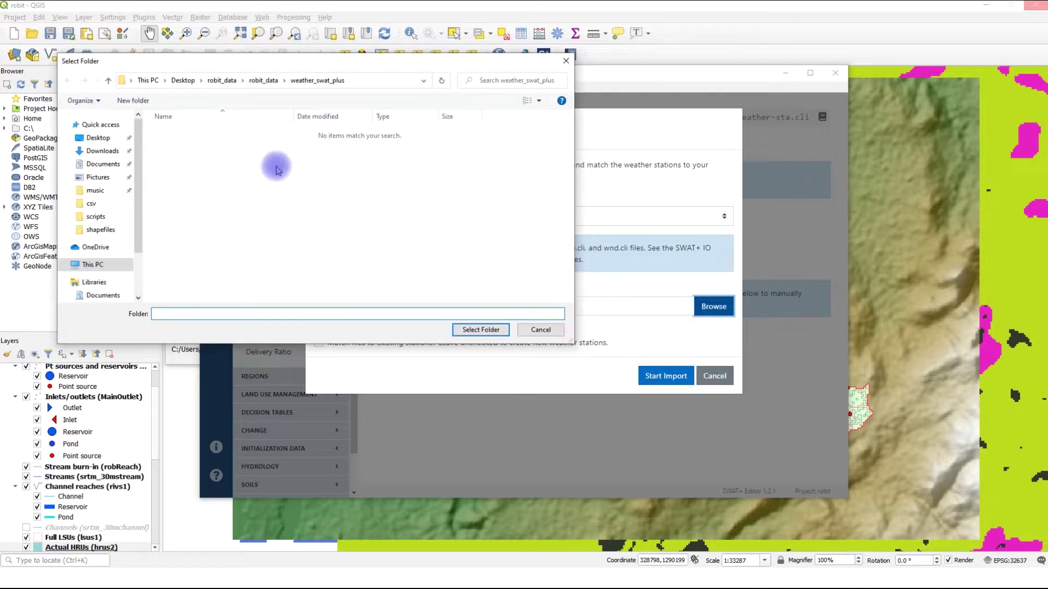
pyautogui.click(263, 84)
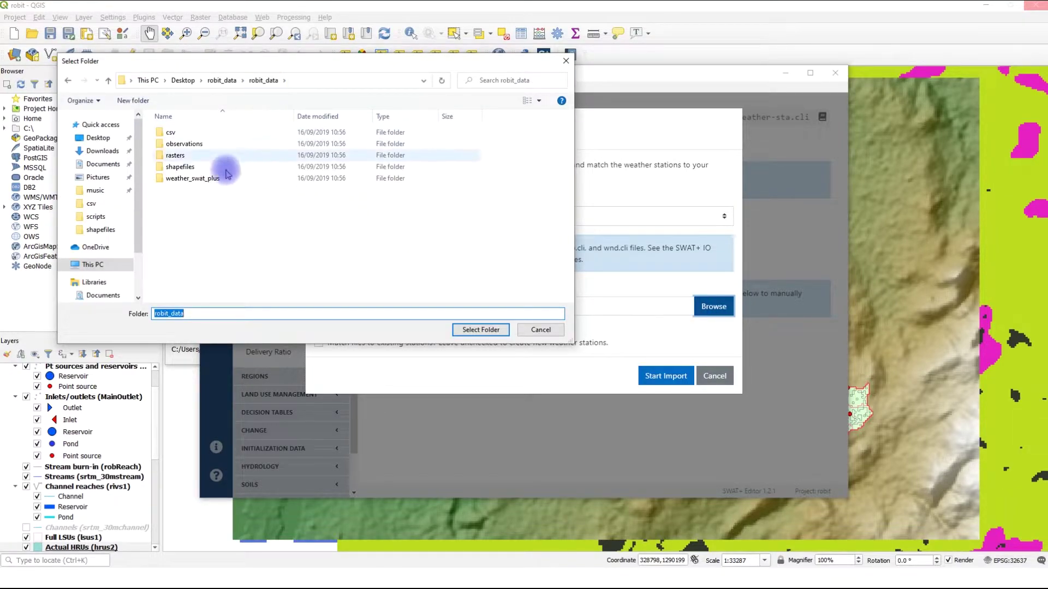
pyautogui.click(200, 179)
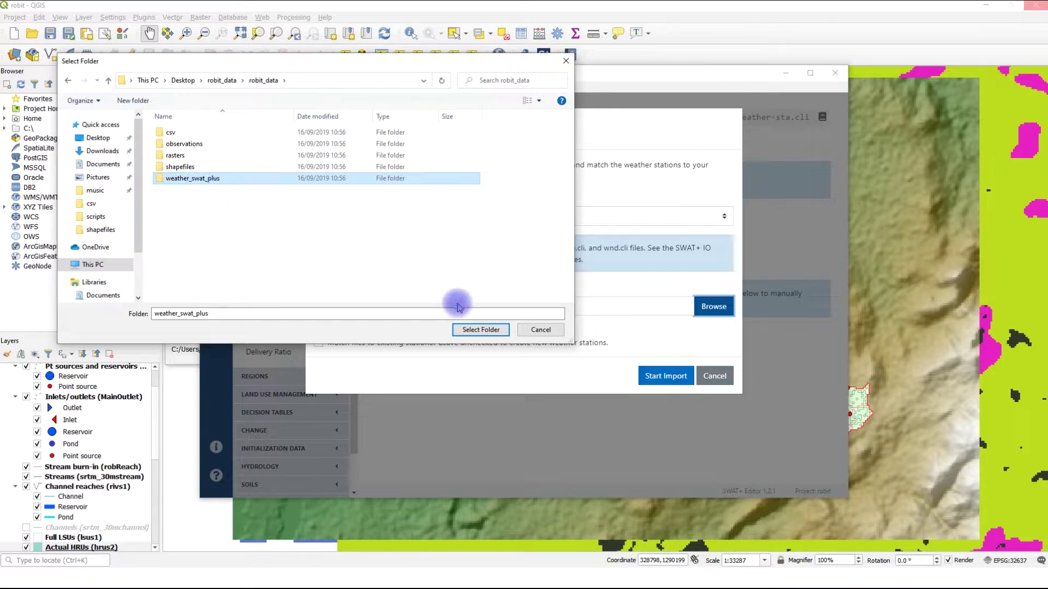
pyautogui.click(479, 330)
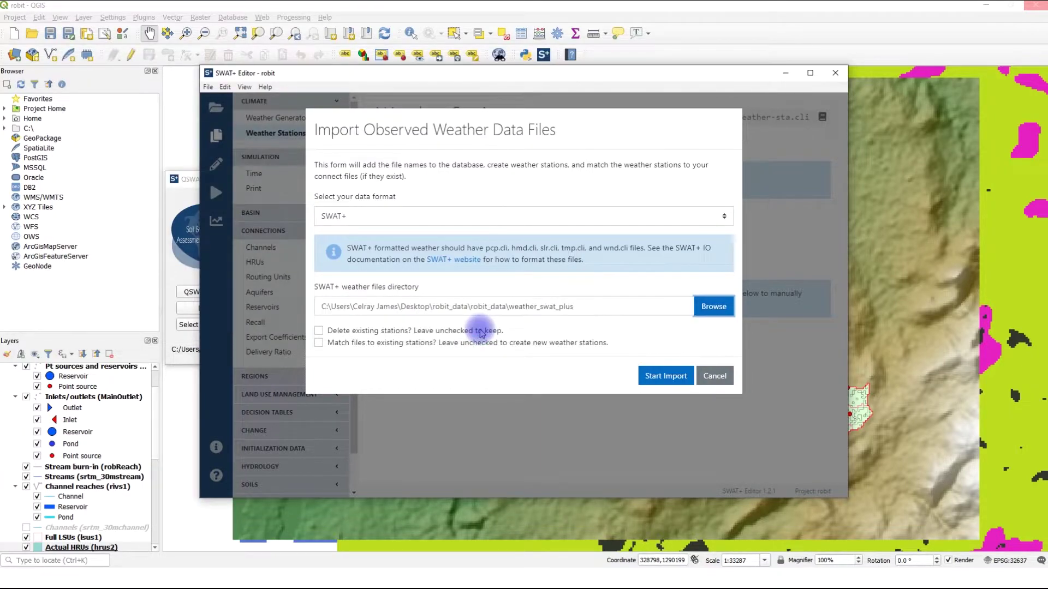
pyautogui.click(668, 378)
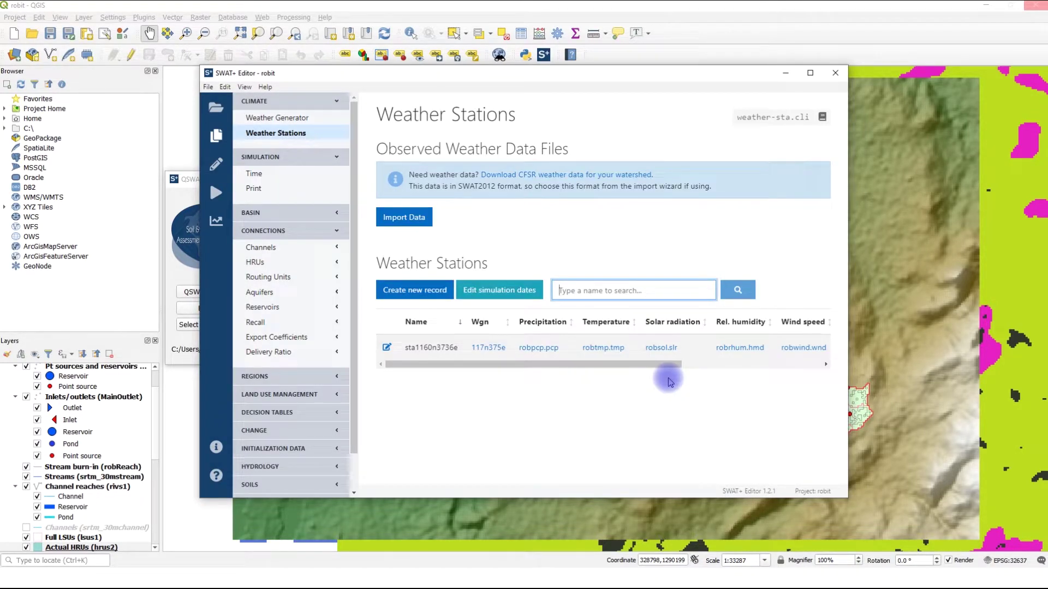
# - Check the station's linked wgn and climate files, then go to Simulation > Time settings
pyautogui.moveTo(490, 364); pyautogui.dragTo(550, 364)
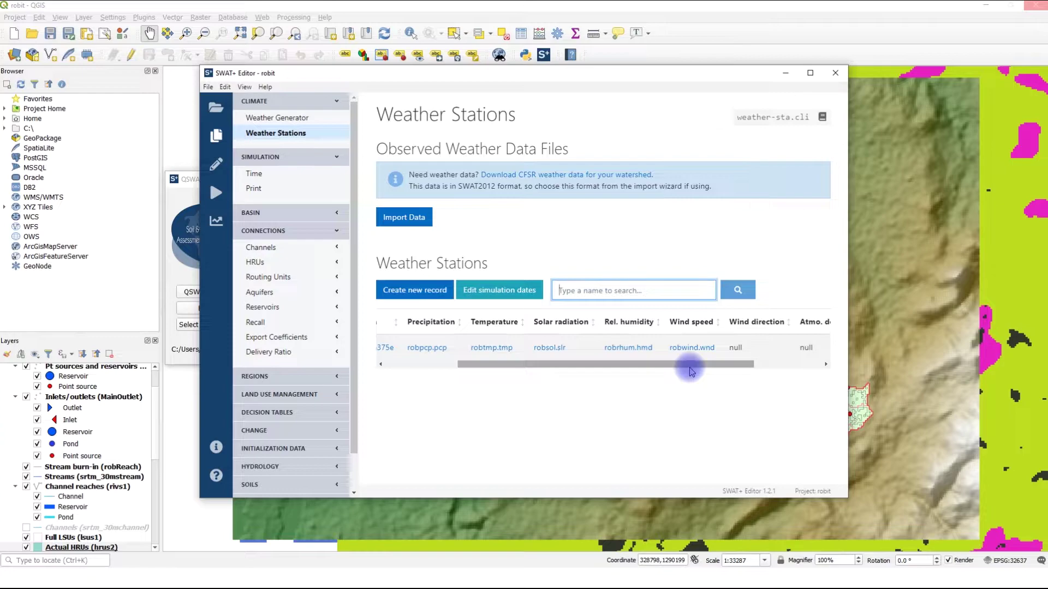
pyautogui.click(293, 179)
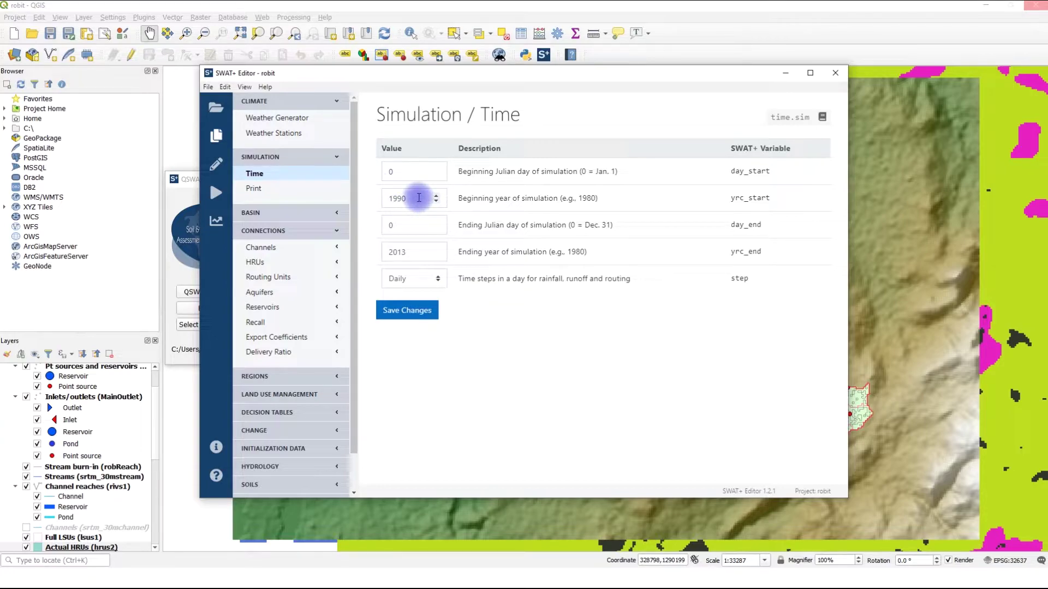
# - Change the simulation ending year from 2013 to 2000 and save it
pyautogui.doubleClick(420, 251)
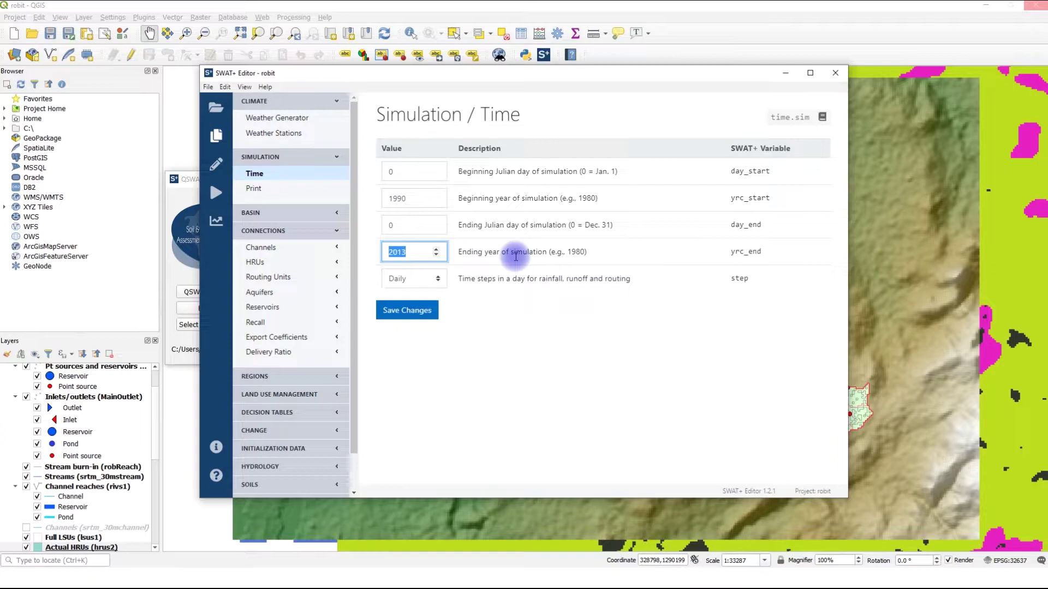
pyautogui.write('2000')
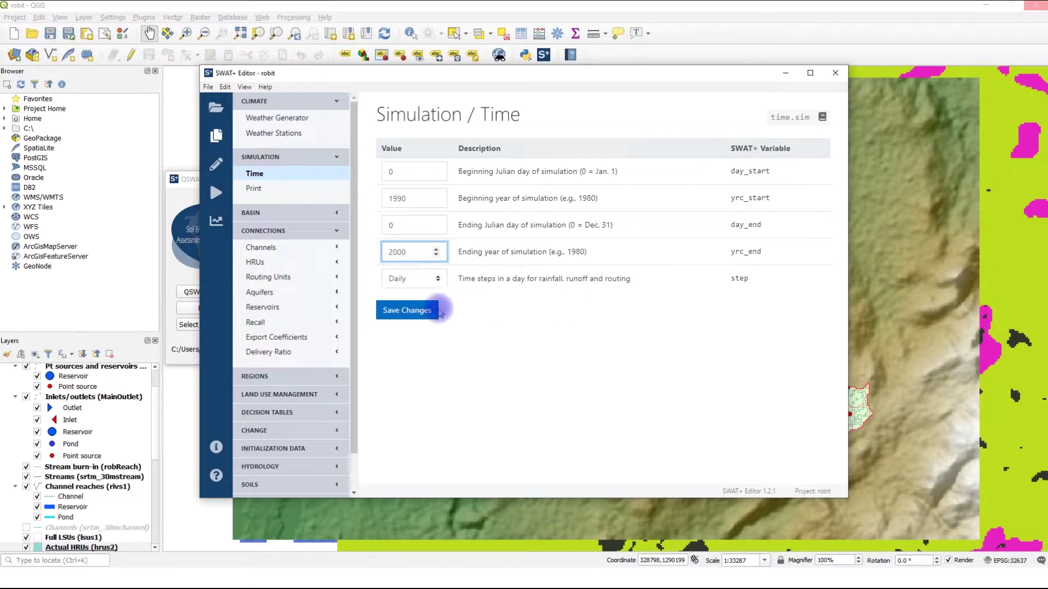
pyautogui.click(414, 314)
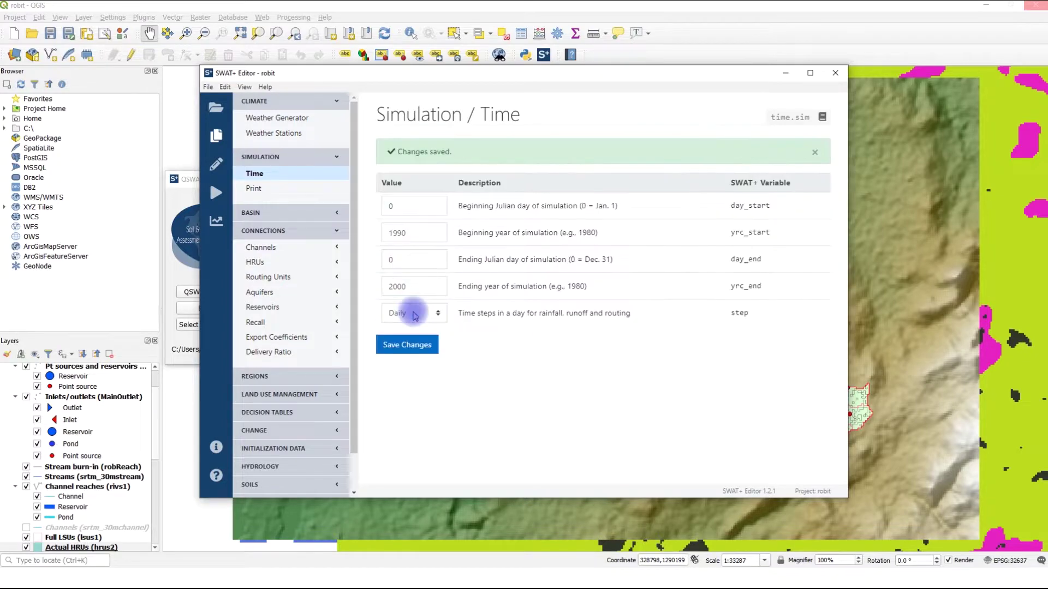
pyautogui.click(280, 193)
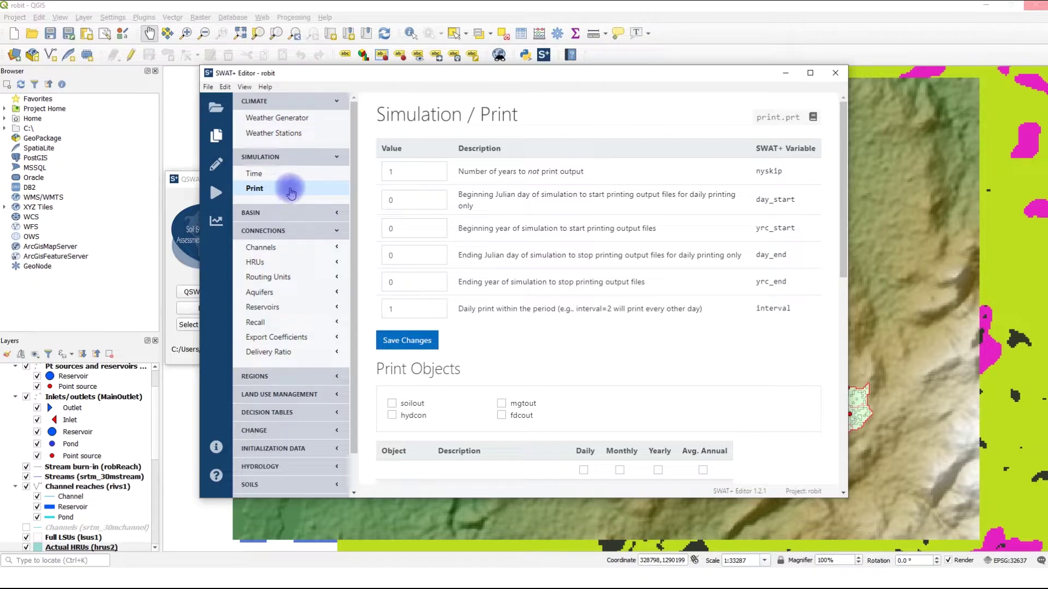
# - Set nyskip to 2, print basin_wb and hru_wb average annual, channel_sd monthly, and save
pyautogui.doubleClick(404, 170)
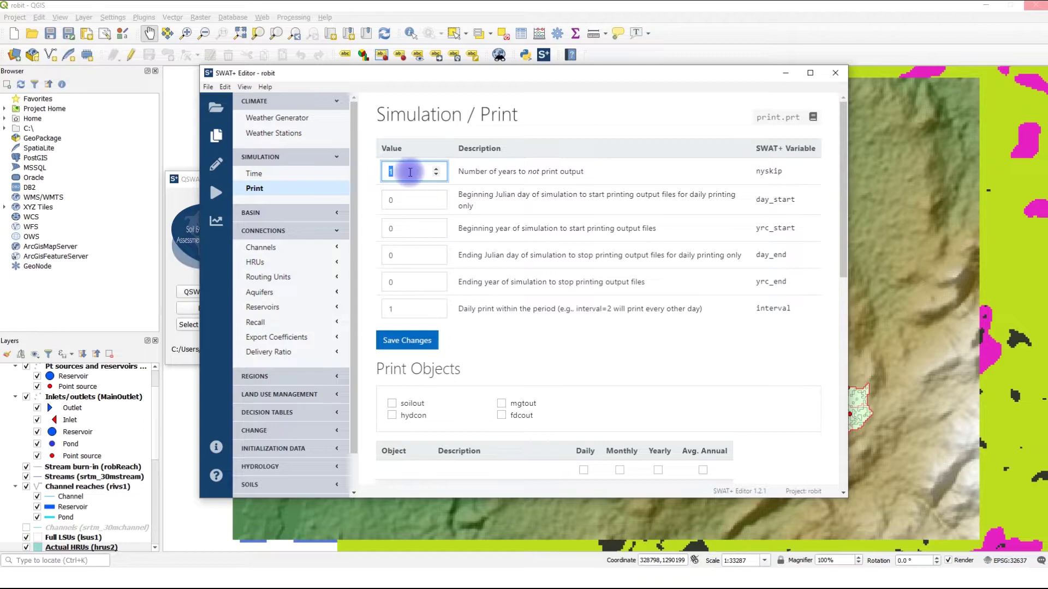
pyautogui.write('2')
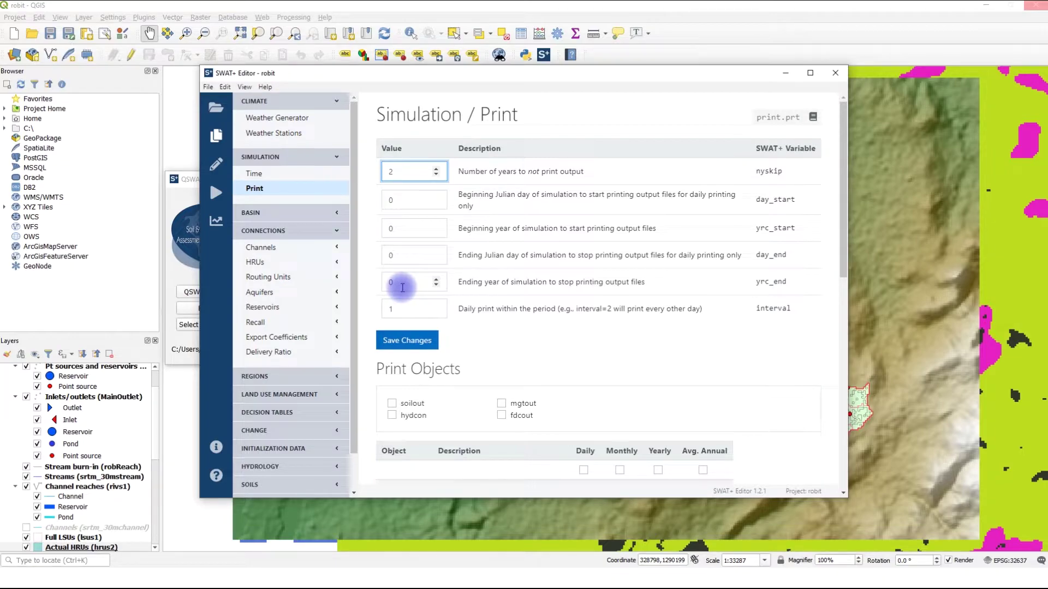
pyautogui.scroll(-5, 791, 346)
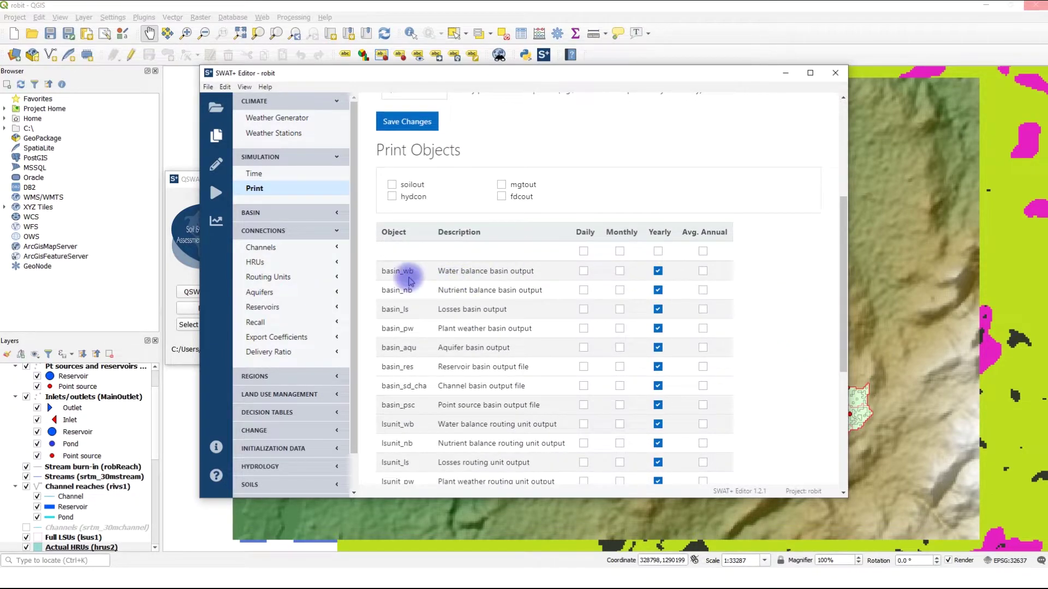
pyautogui.click(703, 272)
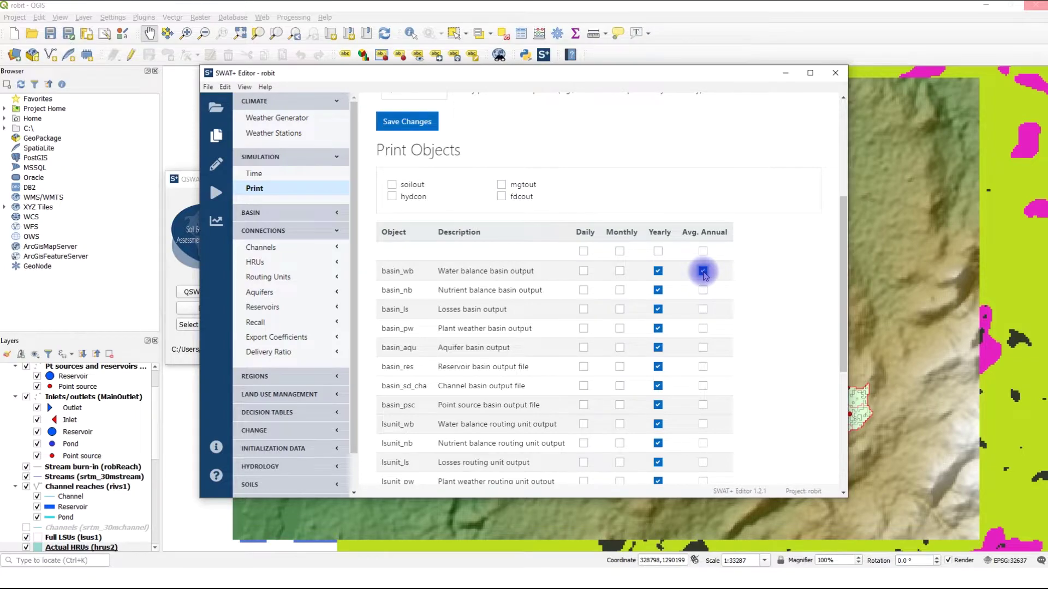
pyautogui.scroll(-5, 703, 273)
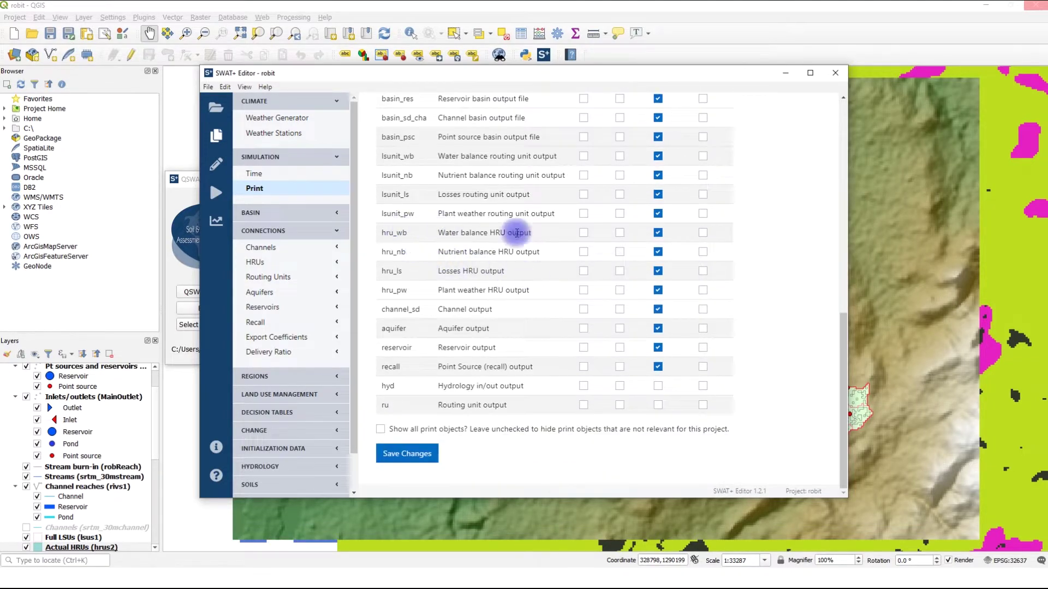
pyautogui.click(703, 233)
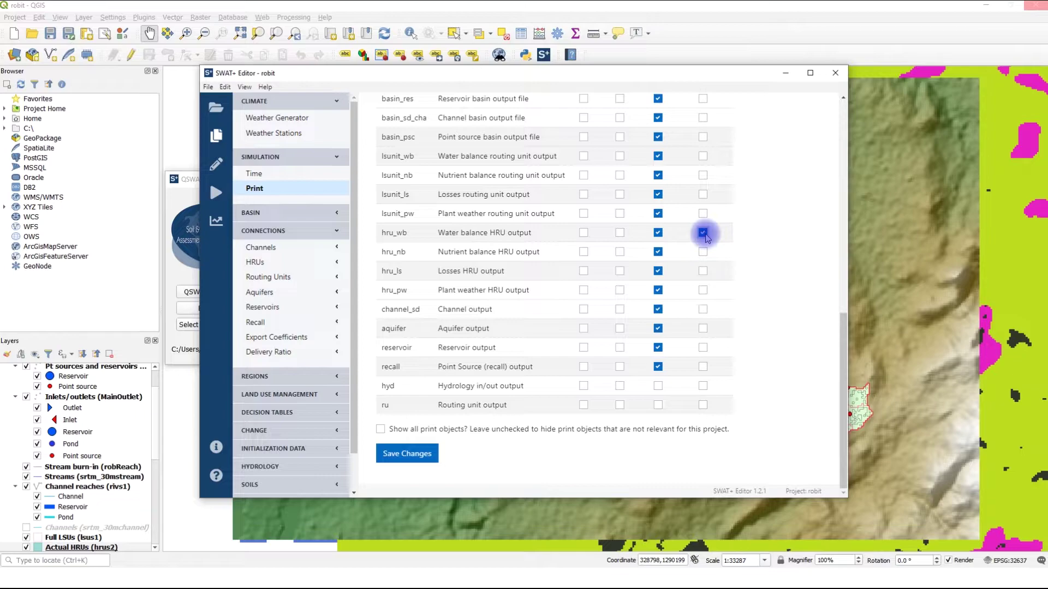
pyautogui.click(620, 310)
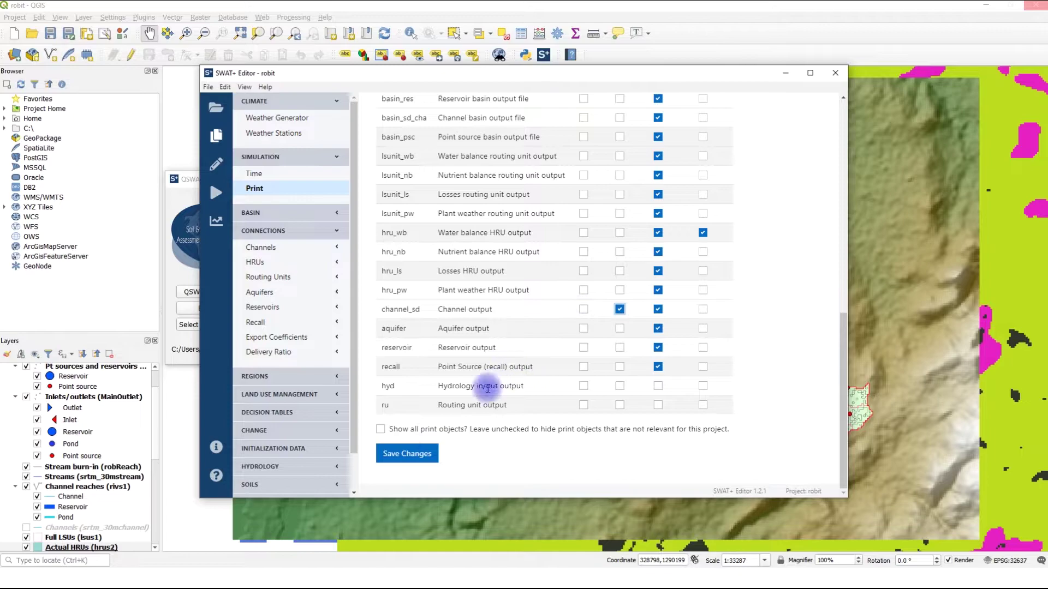
pyautogui.click(402, 454)
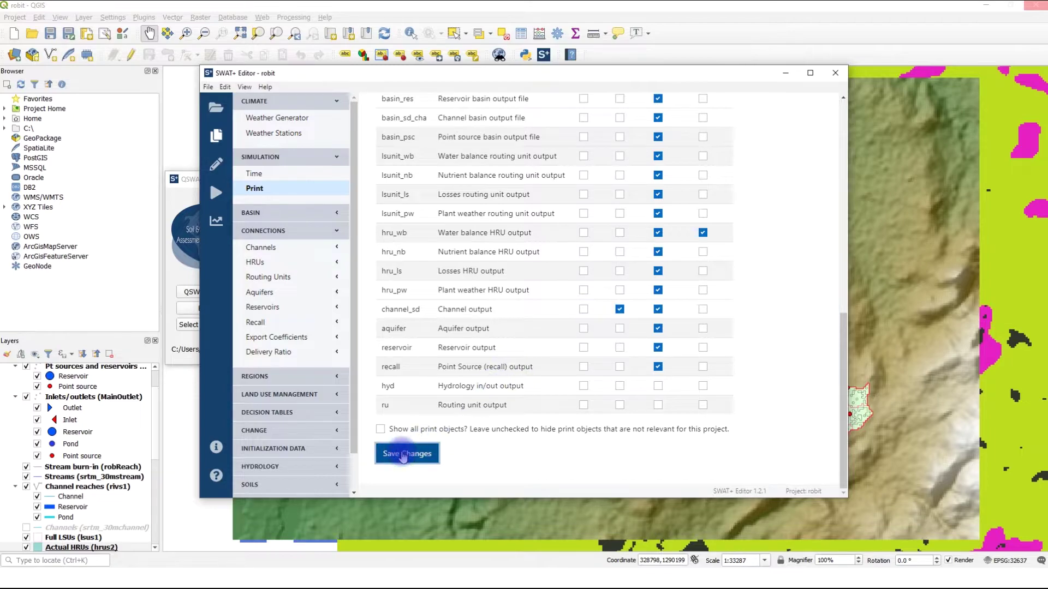
# - Write the SWAT+ input files to TxtInOut, overwriting the existing files
pyautogui.click(217, 165)
pyautogui.click(321, 216)
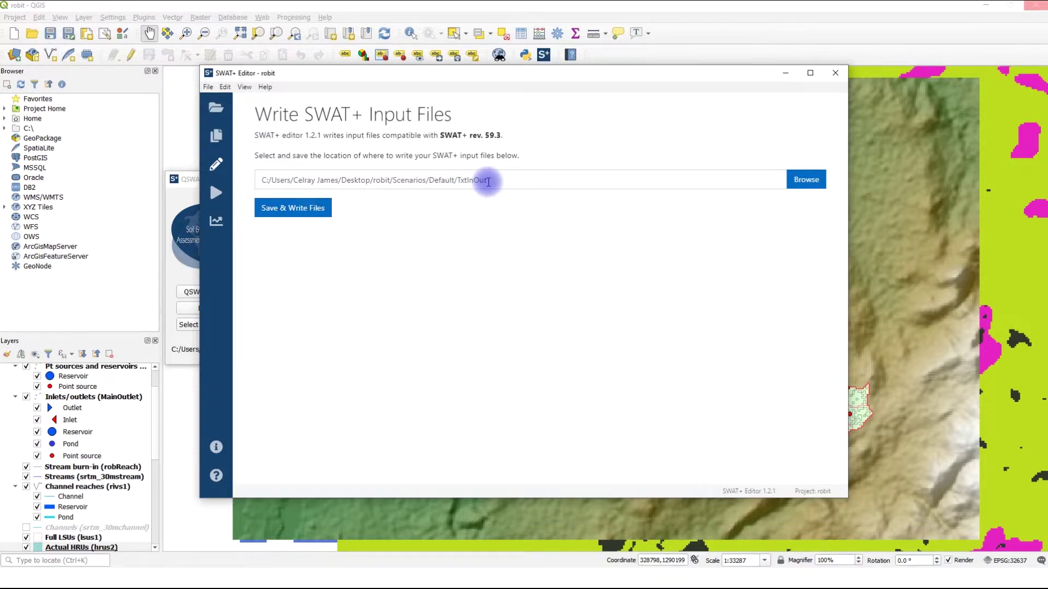
pyautogui.click(285, 208)
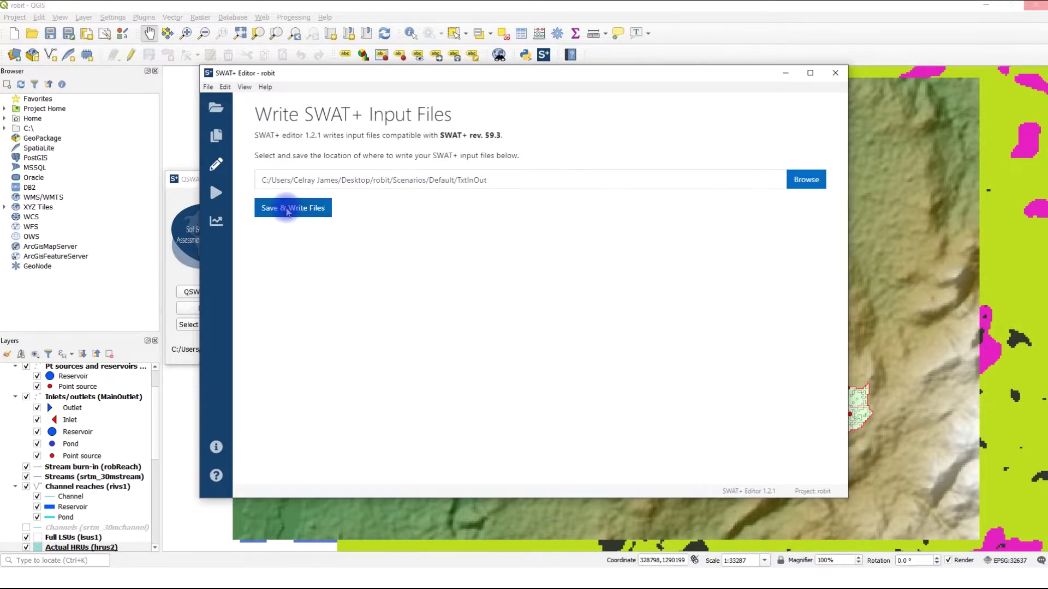
pyautogui.click(642, 199)
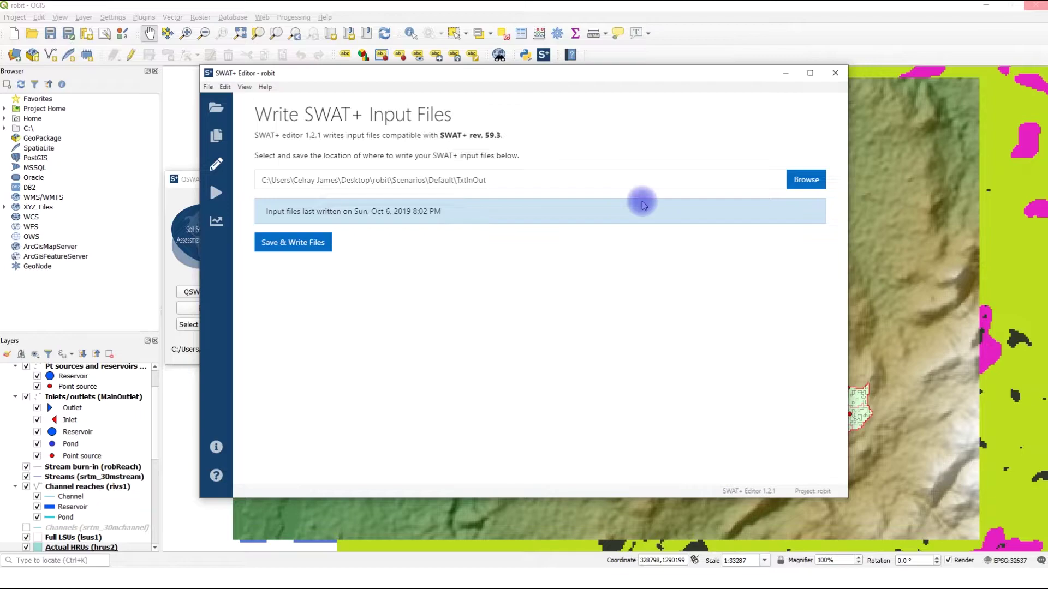
# - Switch to the Run SWAT+ page using SWAT+ rev. 59.3 with debug off
pyautogui.click(216, 193)
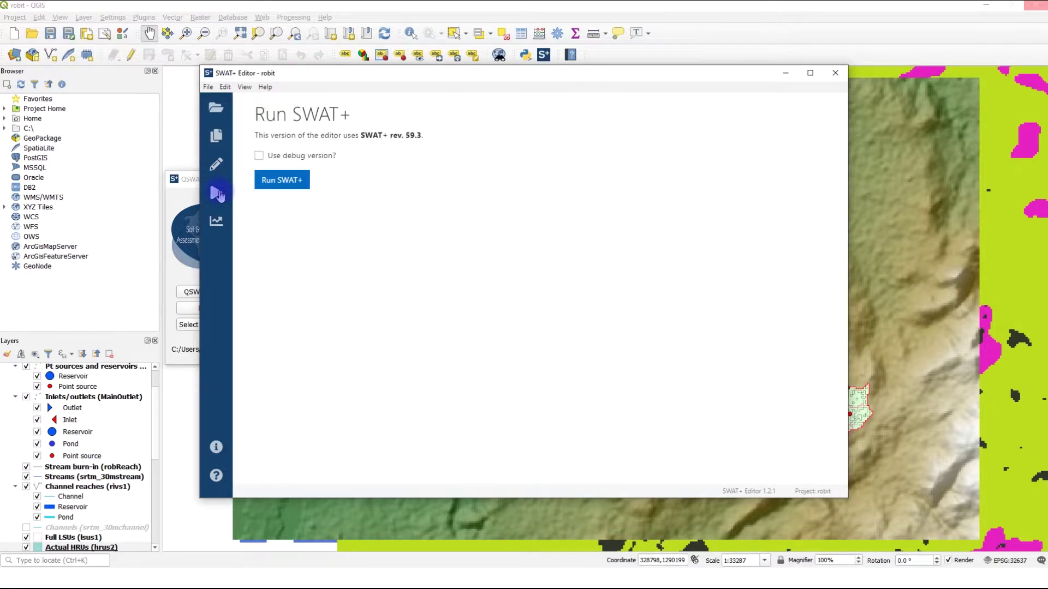
# - Run the SWAT+ model until it completes successfully, then close the log
pyautogui.click(294, 183)
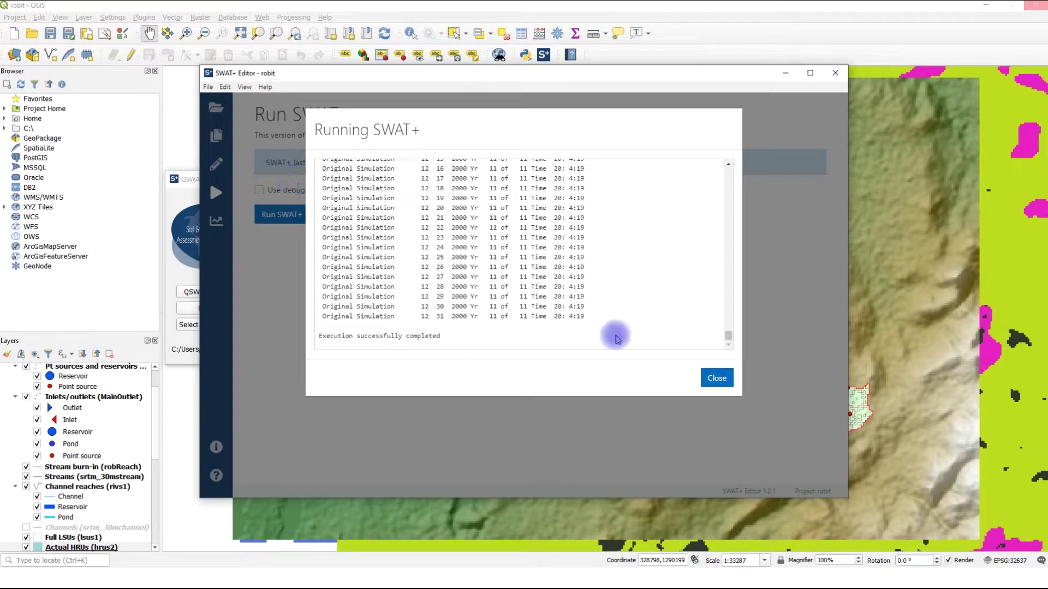
pyautogui.click(724, 381)
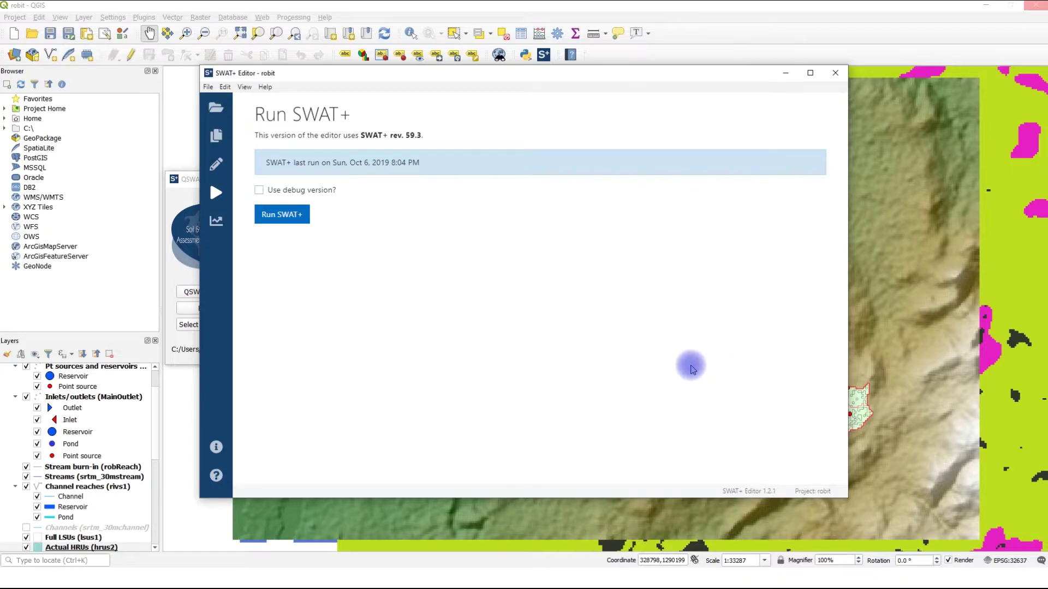
# - Switch SWAT+ Editor to the Analyze Output page to import the output text files
pyautogui.click(216, 222)
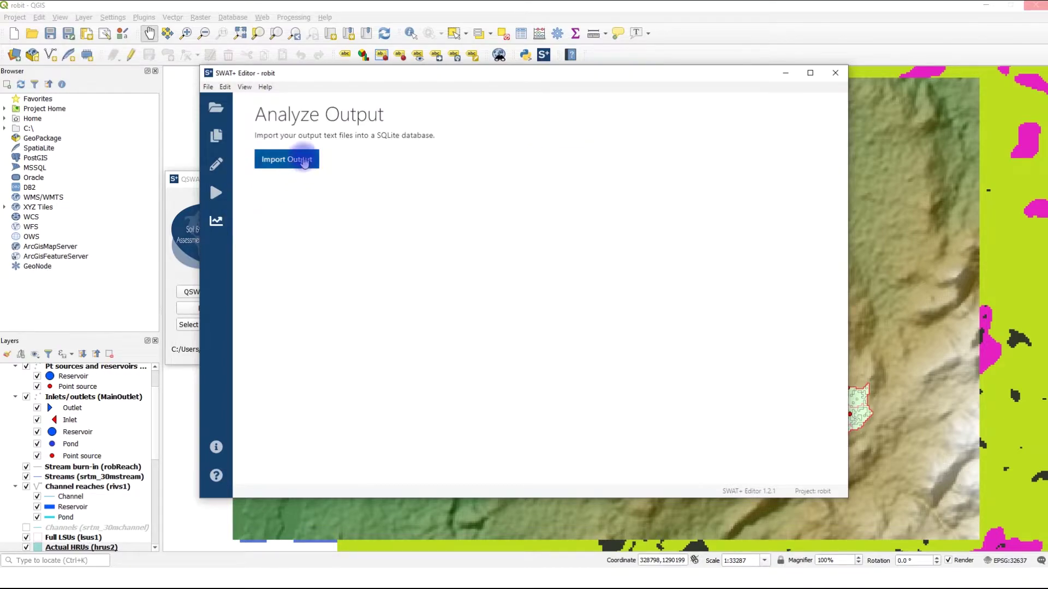
# - Import the output text files into the SQLite database, then exit SWAT+ Editor
pyautogui.click(305, 163)
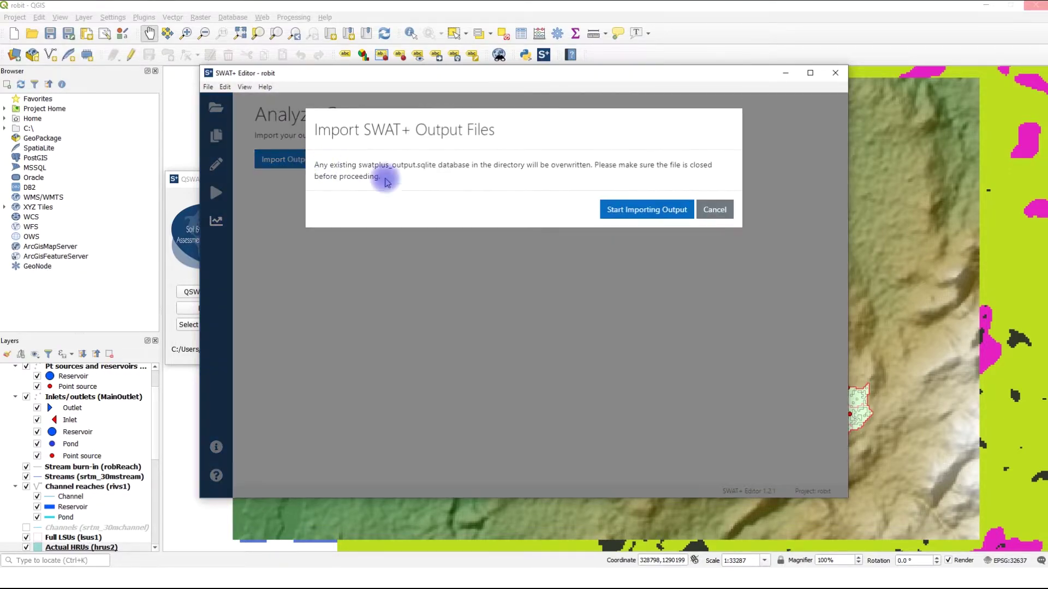
pyautogui.click(630, 218)
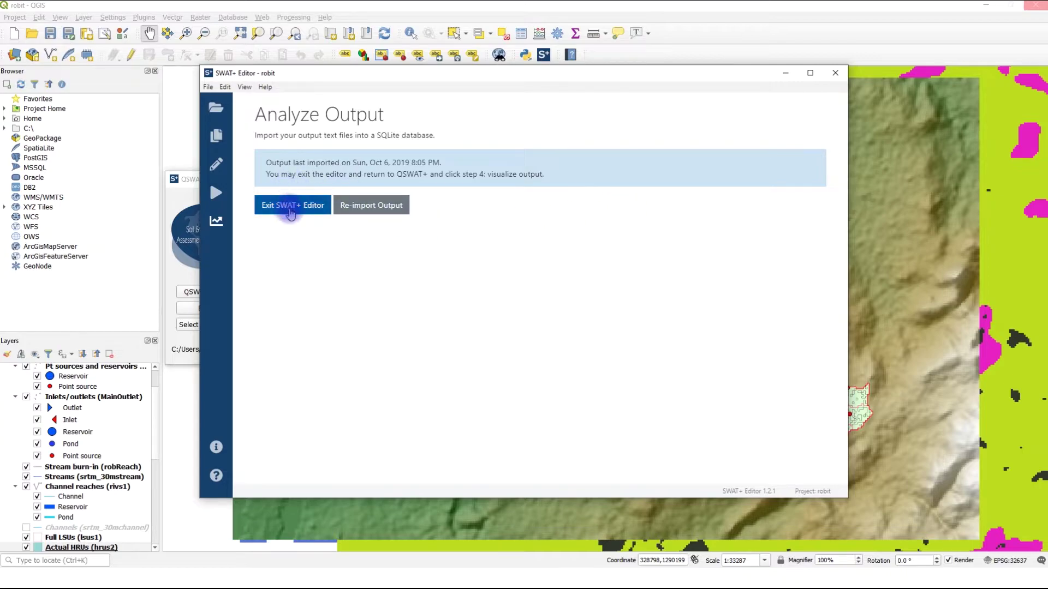
pyautogui.click(290, 207)
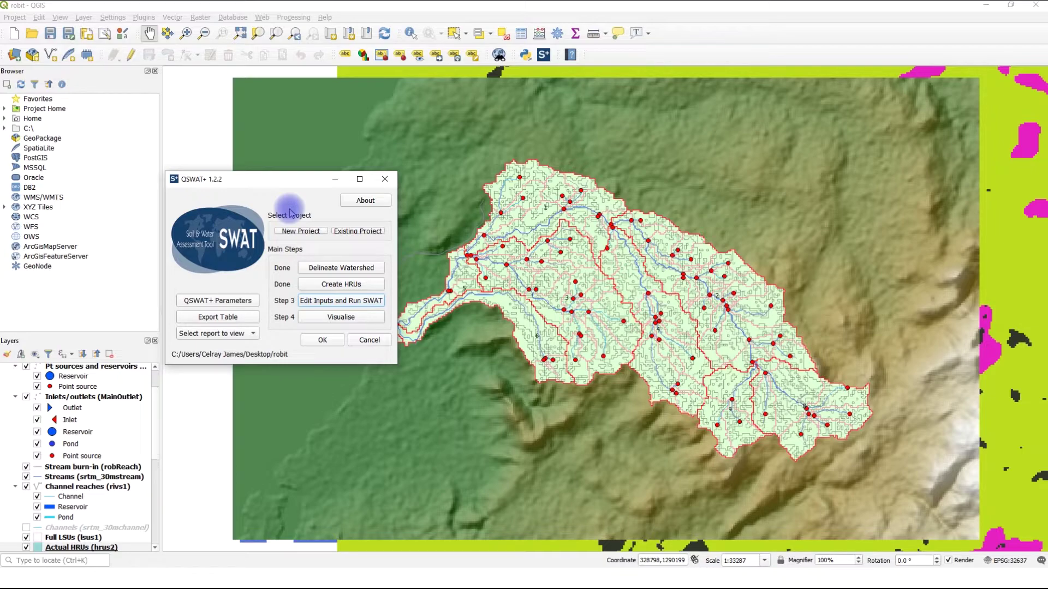
# - Open QSWAT+ Step 4 Visualise for the robit project's results
pyautogui.click(331, 319)
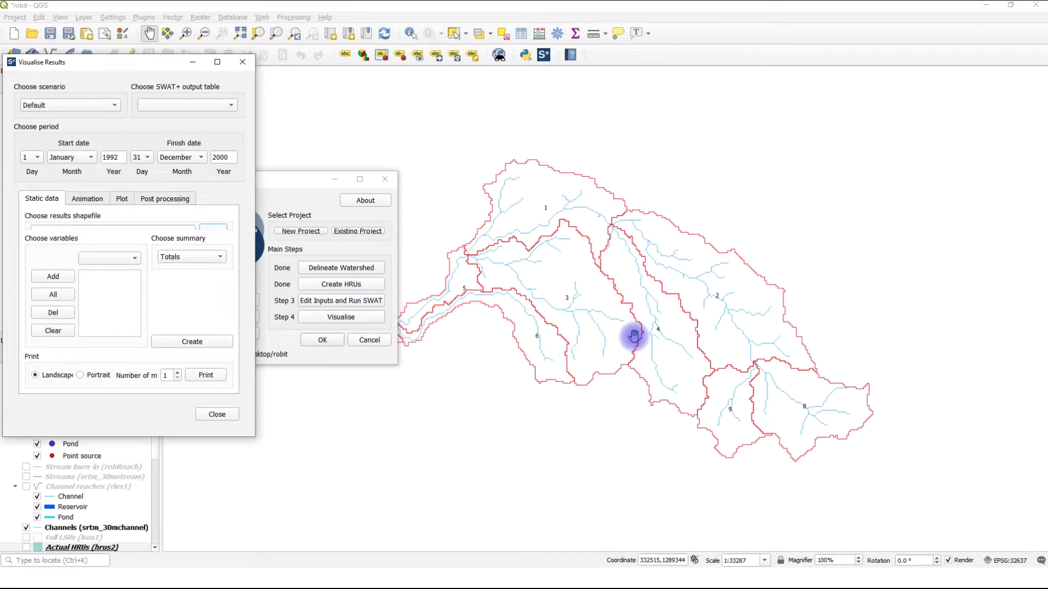
# - Move the Visualise Results dialog toward centre-left so the Browser panel shows
pyautogui.moveTo(75, 68); pyautogui.dragTo(249, 116)
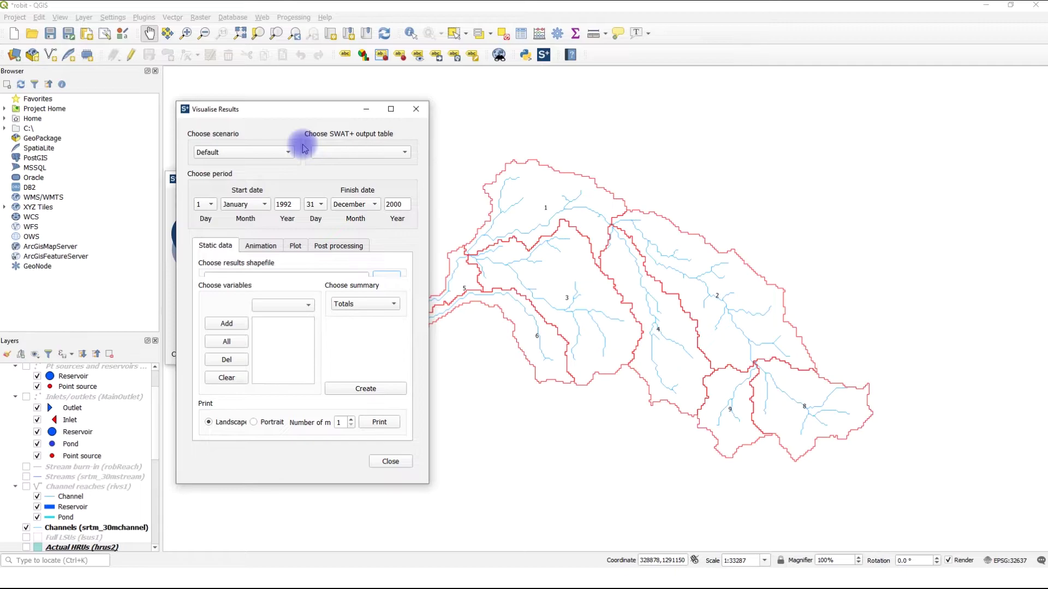
# - Create an HRU map of the et variable from the hru_wb_aa output table
pyautogui.click(404, 155)
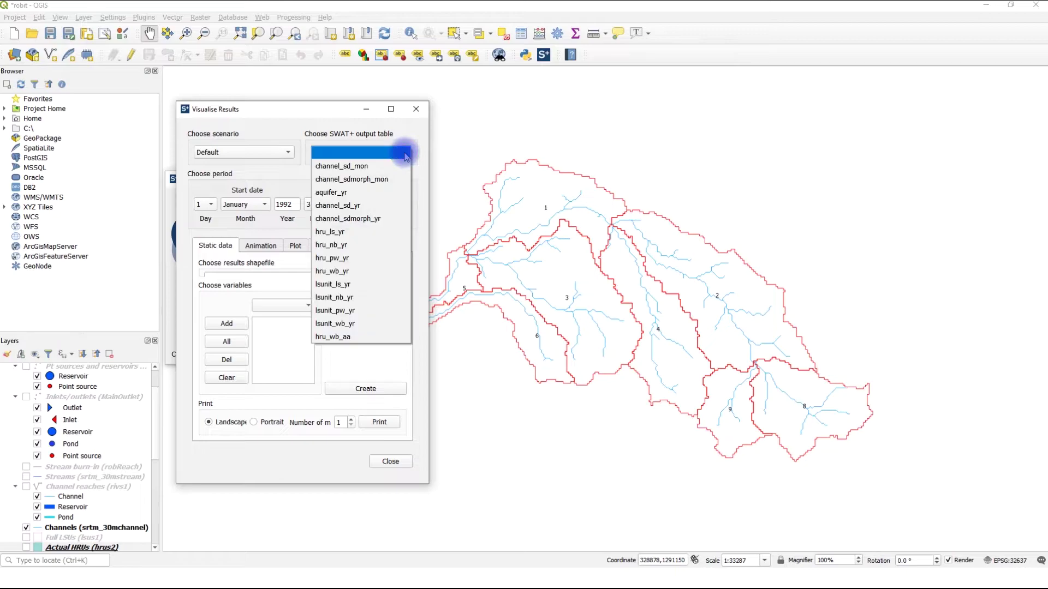
pyautogui.click(385, 338)
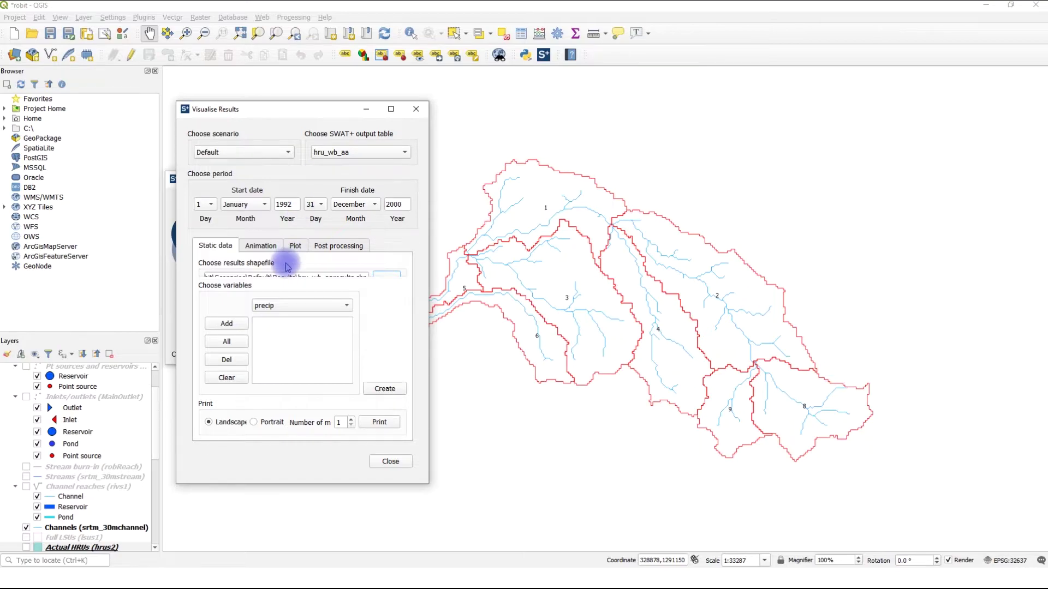
pyautogui.click(337, 312)
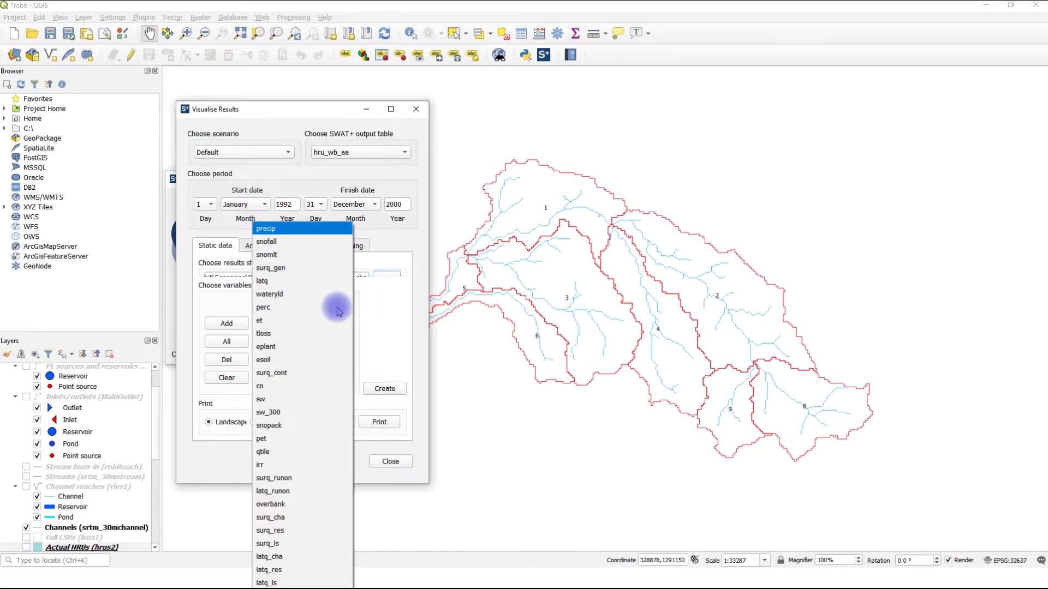
pyautogui.click(300, 319)
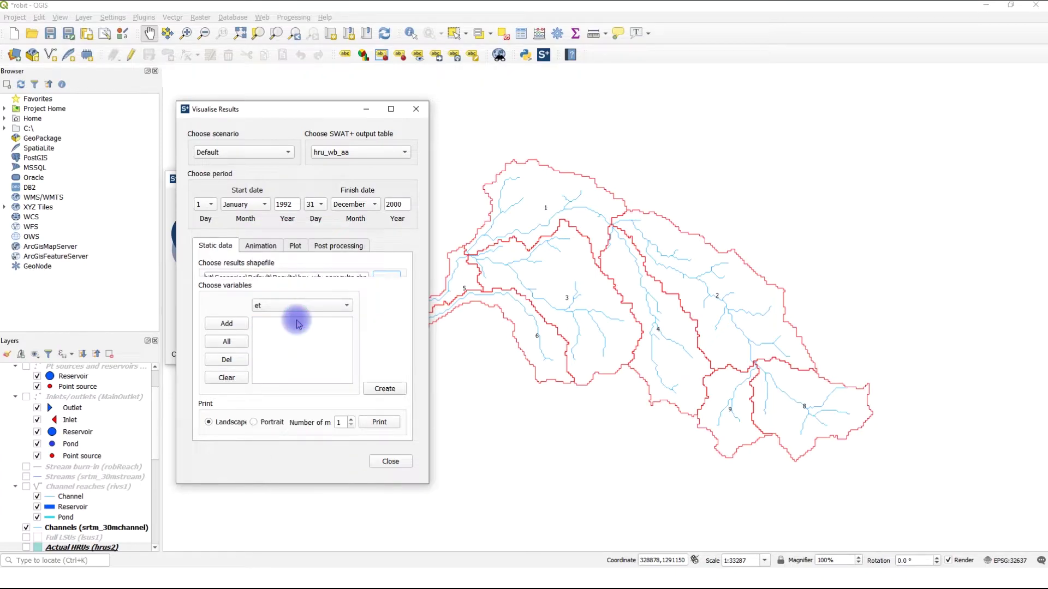
pyautogui.click(239, 322)
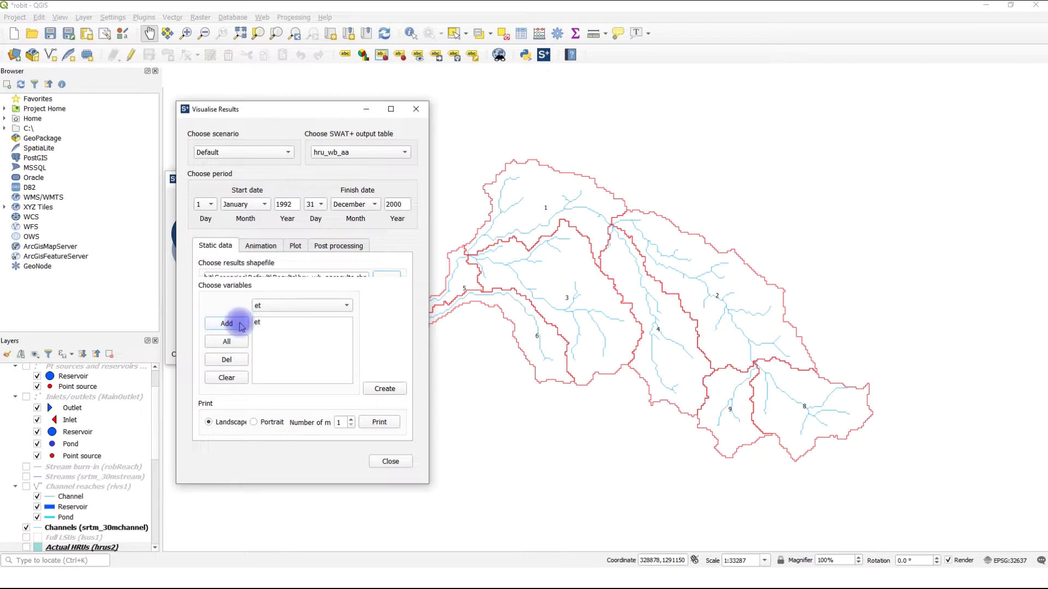
pyautogui.click(277, 326)
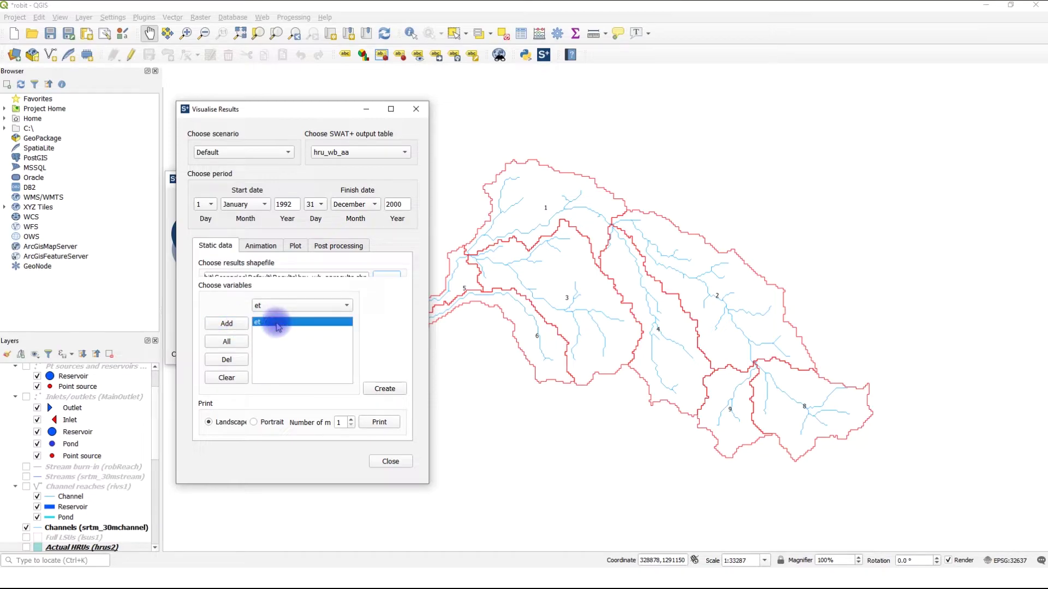
pyautogui.click(385, 389)
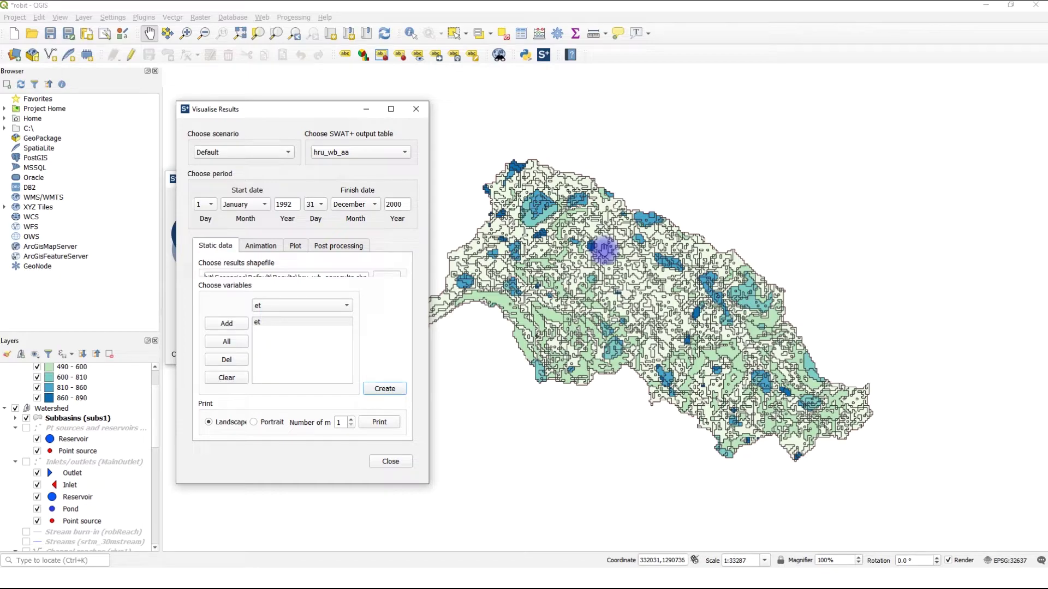
# - Give the et annual means layer's symbology the Reds colour ramp
pyautogui.click(83, 392)
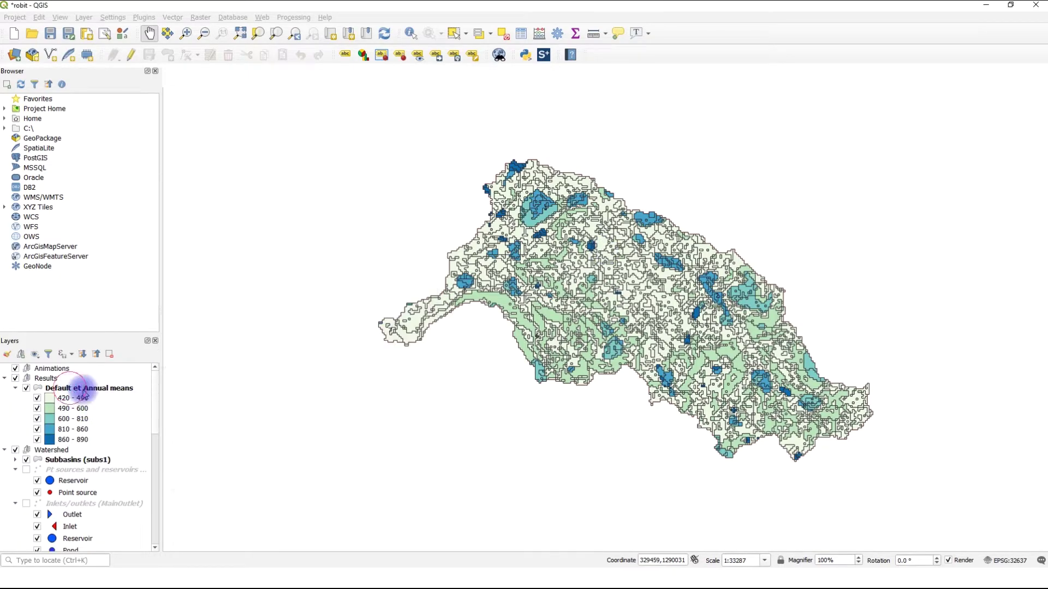
pyautogui.rightClick(83, 392)
pyautogui.click(115, 569)
pyautogui.click(502, 200)
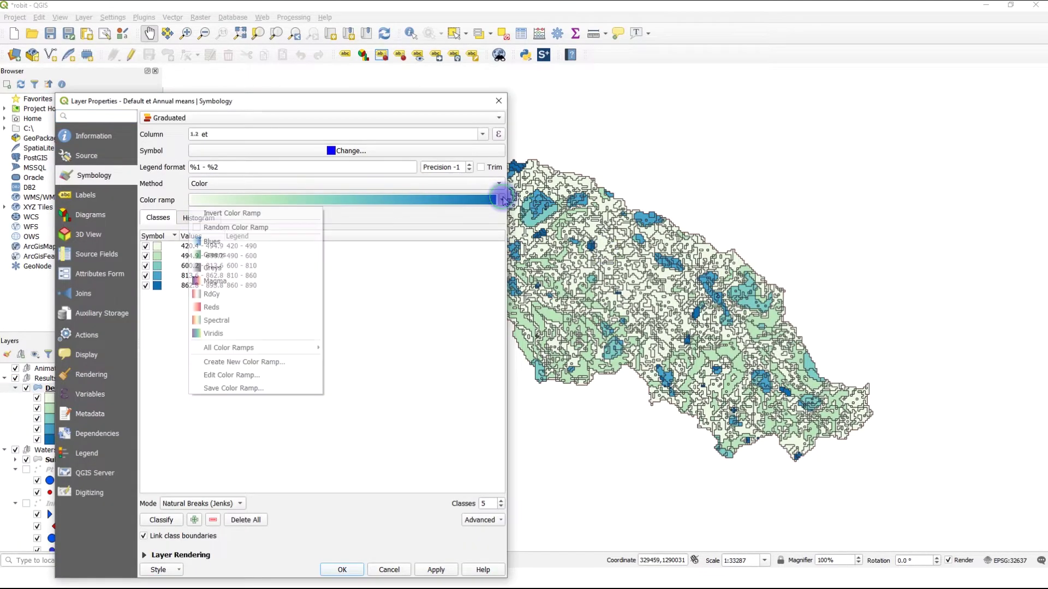
pyautogui.click(213, 307)
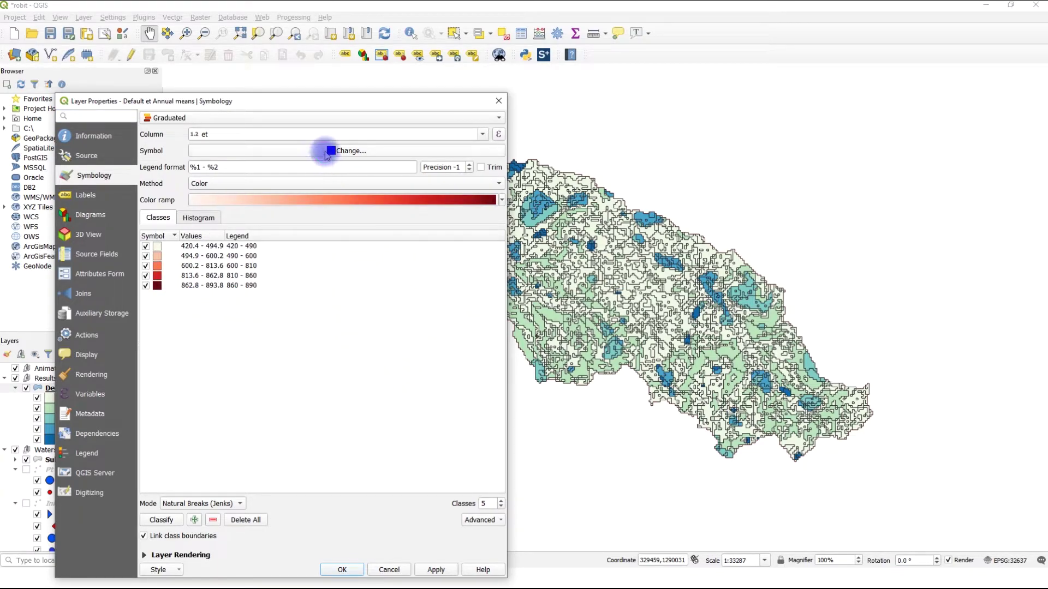
# - Make the class outlines transparent, apply the style, and return to Visualise Results
pyautogui.click(326, 153)
pyautogui.click(224, 273)
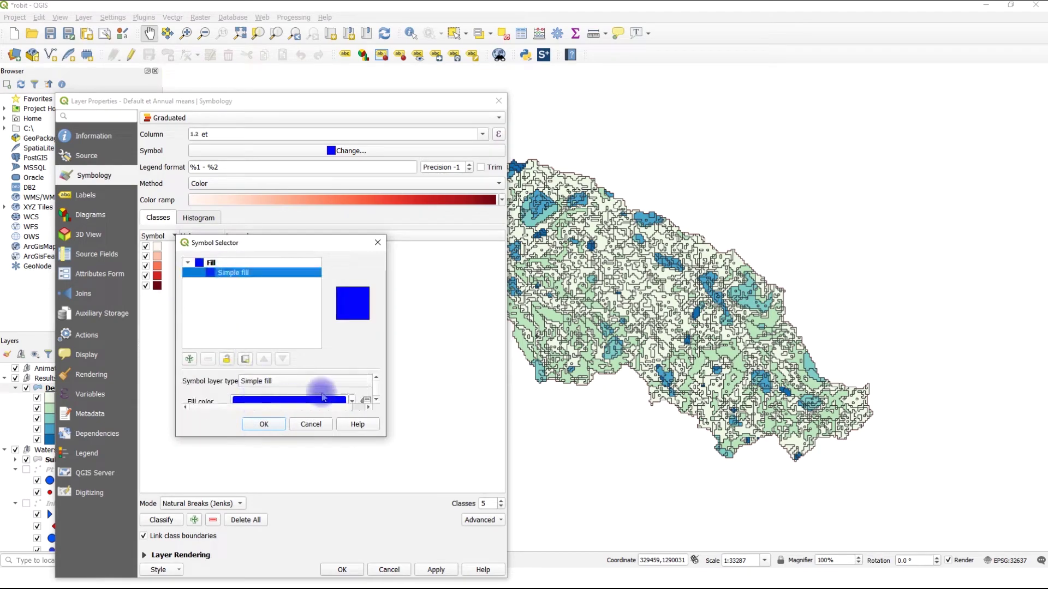
pyautogui.moveTo(303, 436); pyautogui.dragTo(303, 493)
pyautogui.click(352, 439)
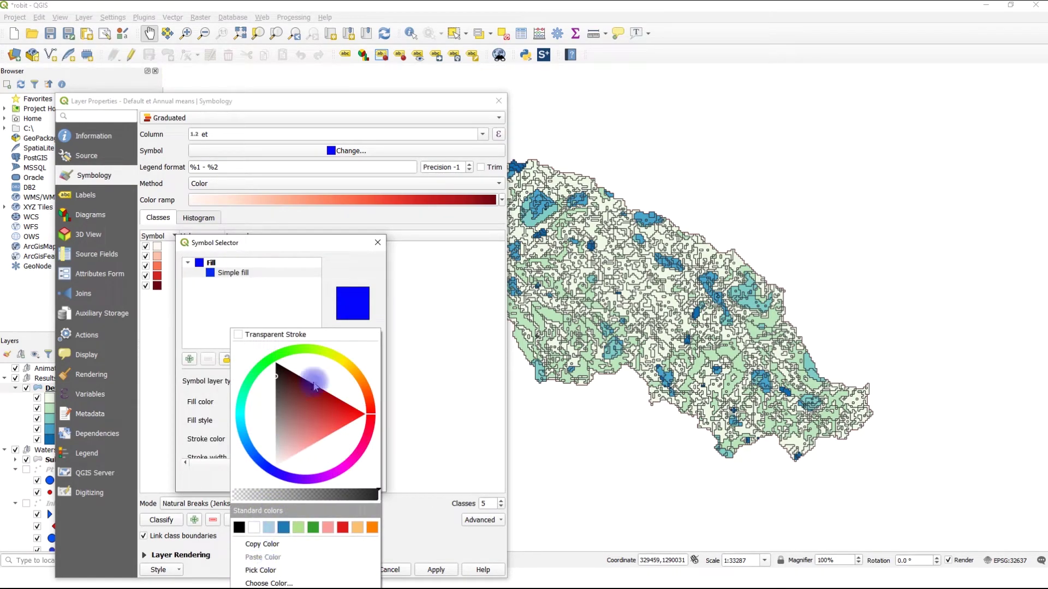
pyautogui.click(268, 334)
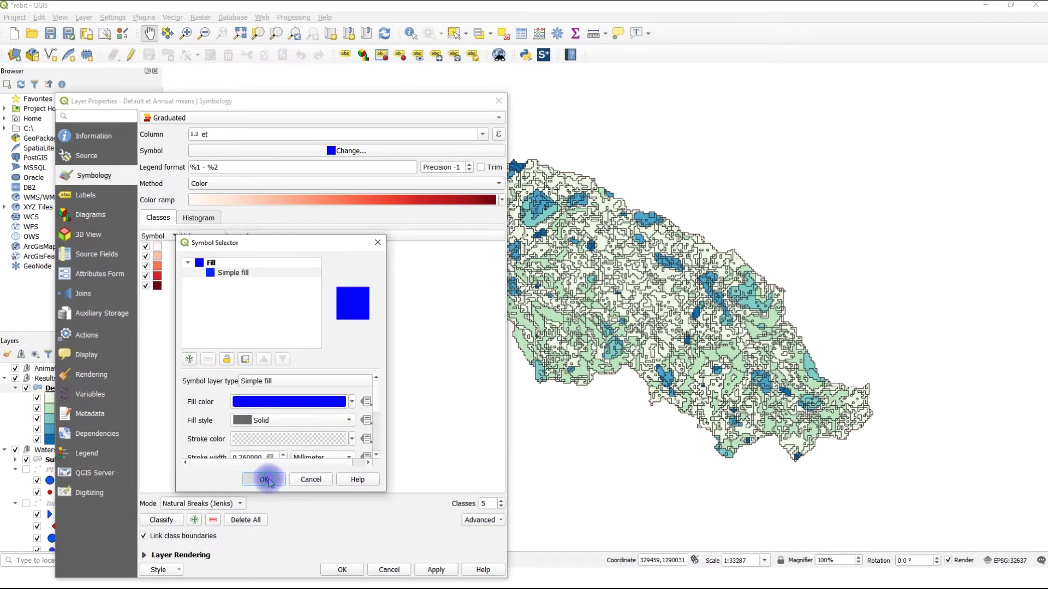
pyautogui.click(265, 480)
pyautogui.click(436, 570)
pyautogui.click(342, 570)
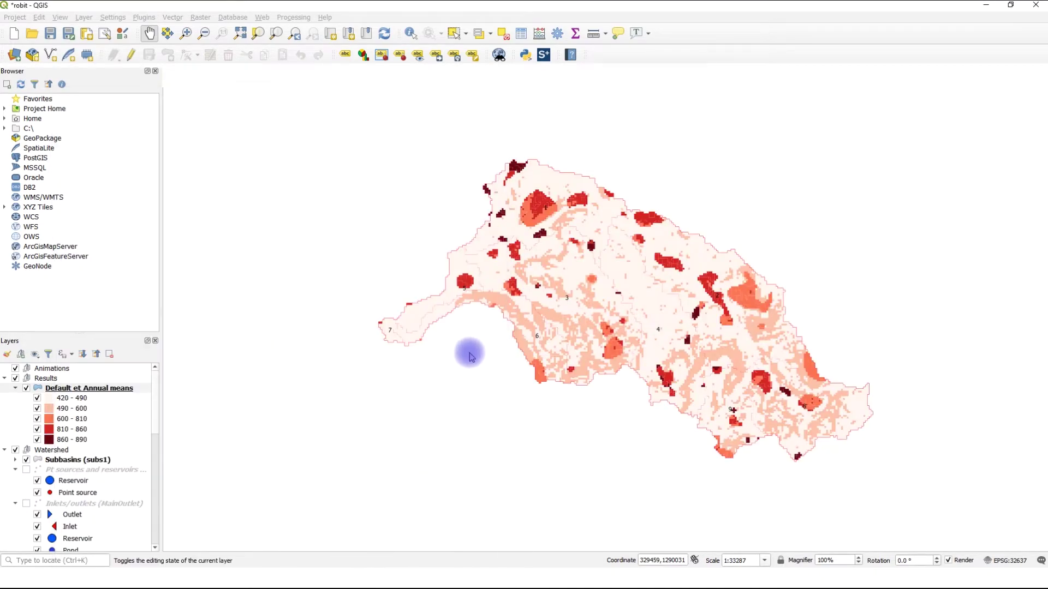
pyautogui.hotkey('alt', 'Tab')
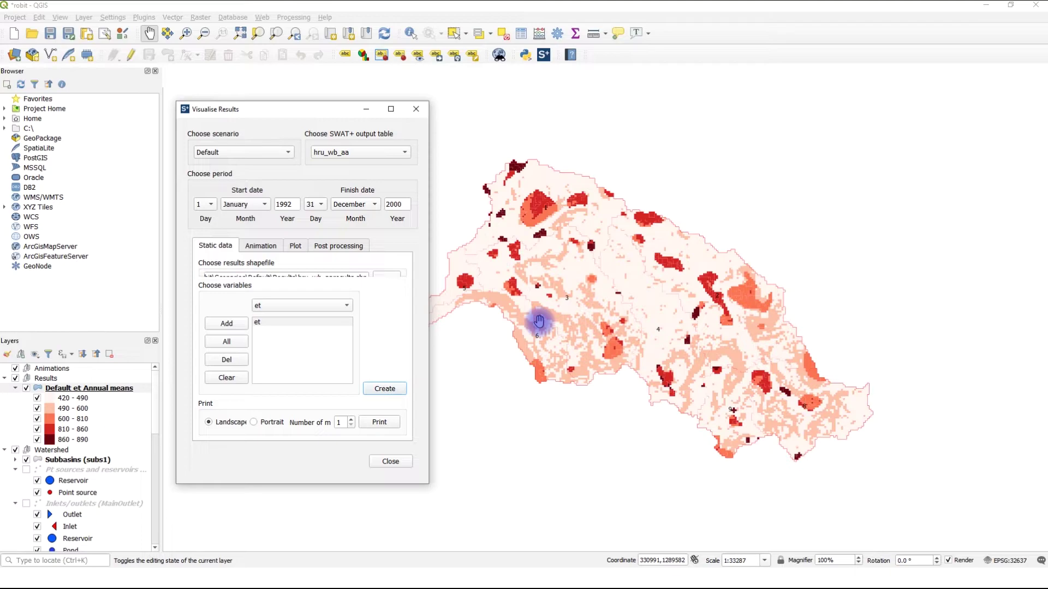
# - Animate yearly et from hru_wb_yr and play it from 1992 through 2000
pyautogui.click(261, 246)
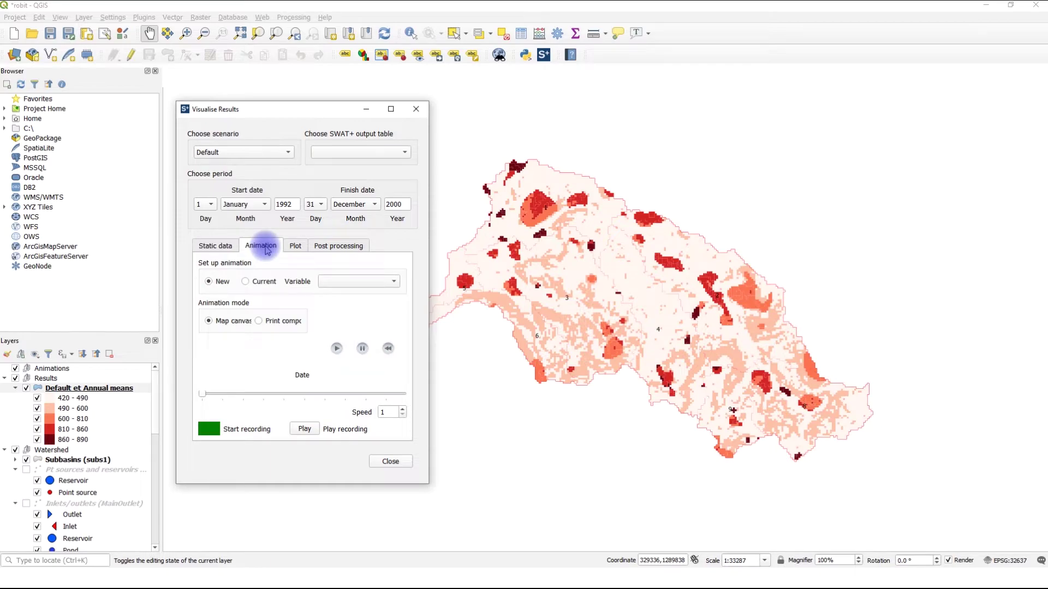
pyautogui.click(399, 153)
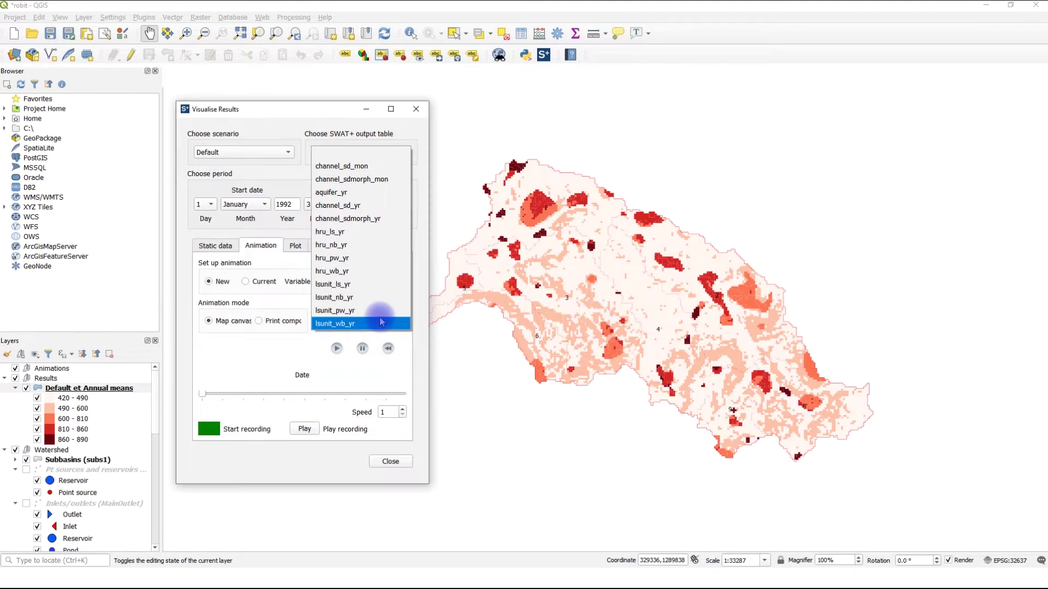
pyautogui.click(373, 272)
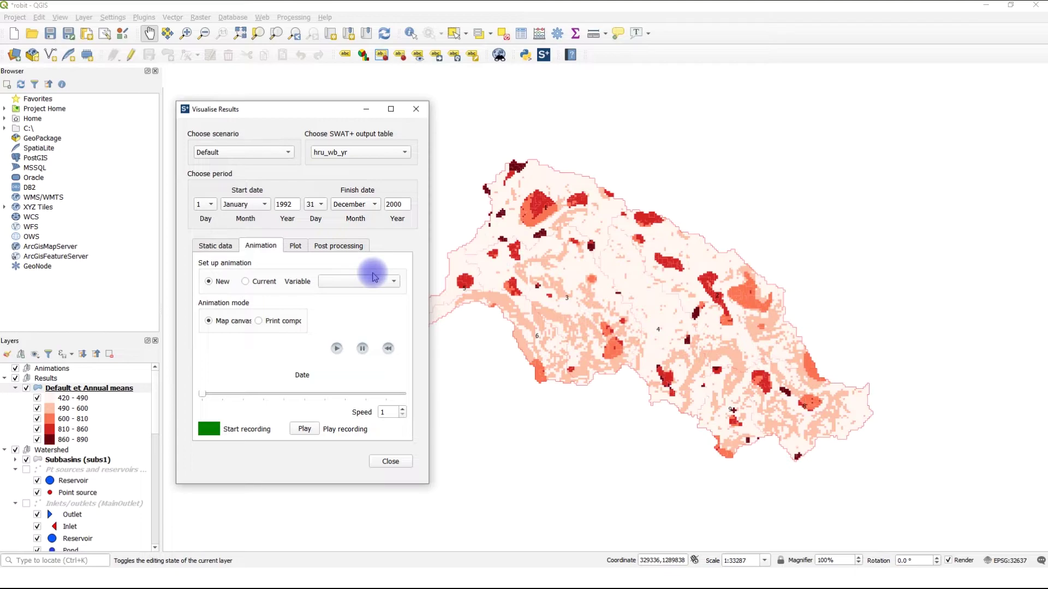
pyautogui.click(396, 282)
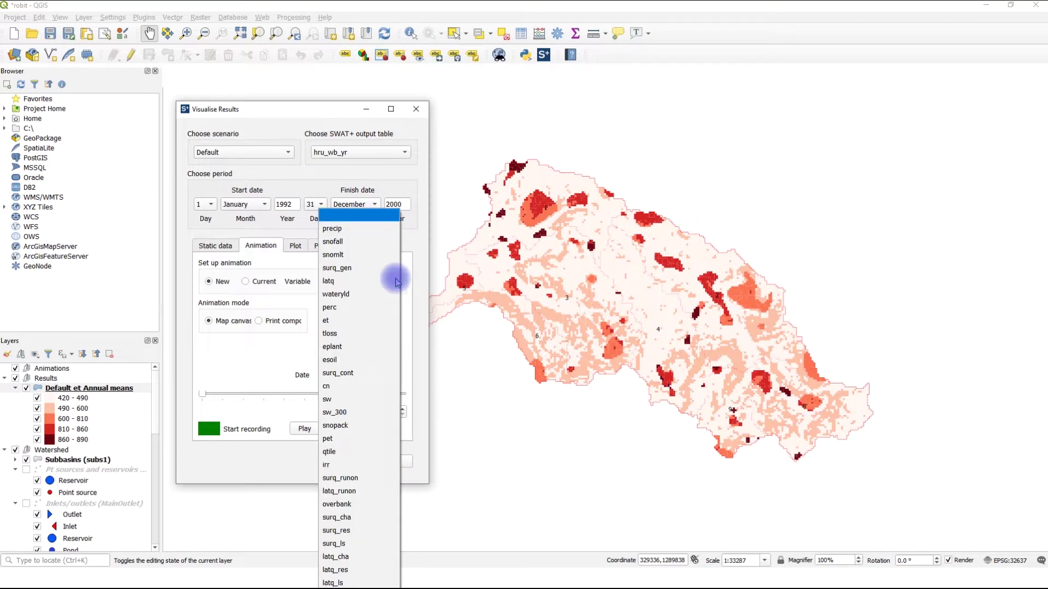
pyautogui.click(359, 322)
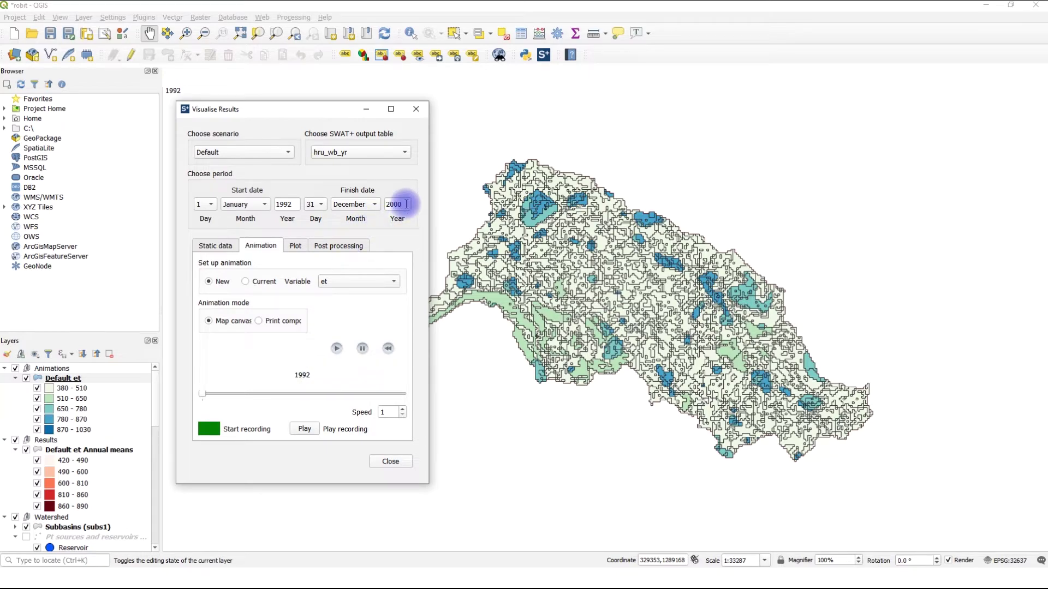
pyautogui.click(338, 349)
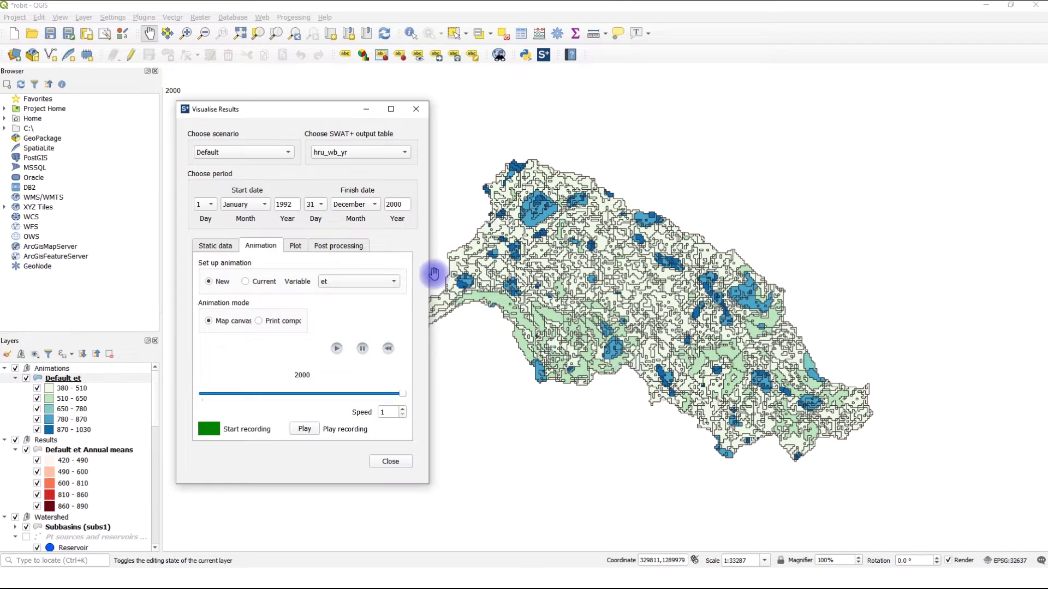
pyautogui.click(391, 154)
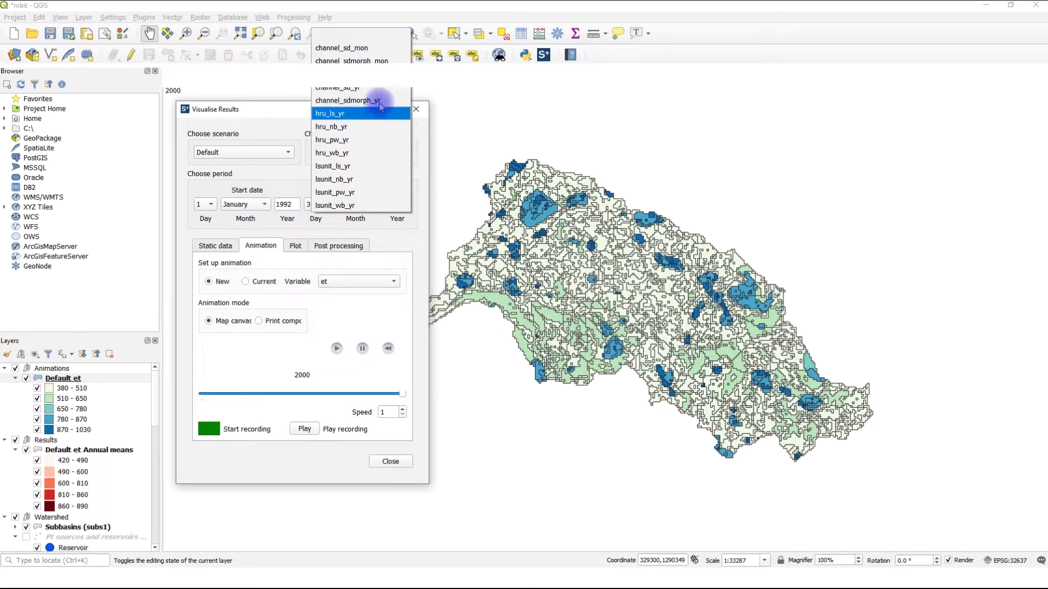
# - Start a monthly flo_out animation from the channel_sd_mon table
pyautogui.click(368, 50)
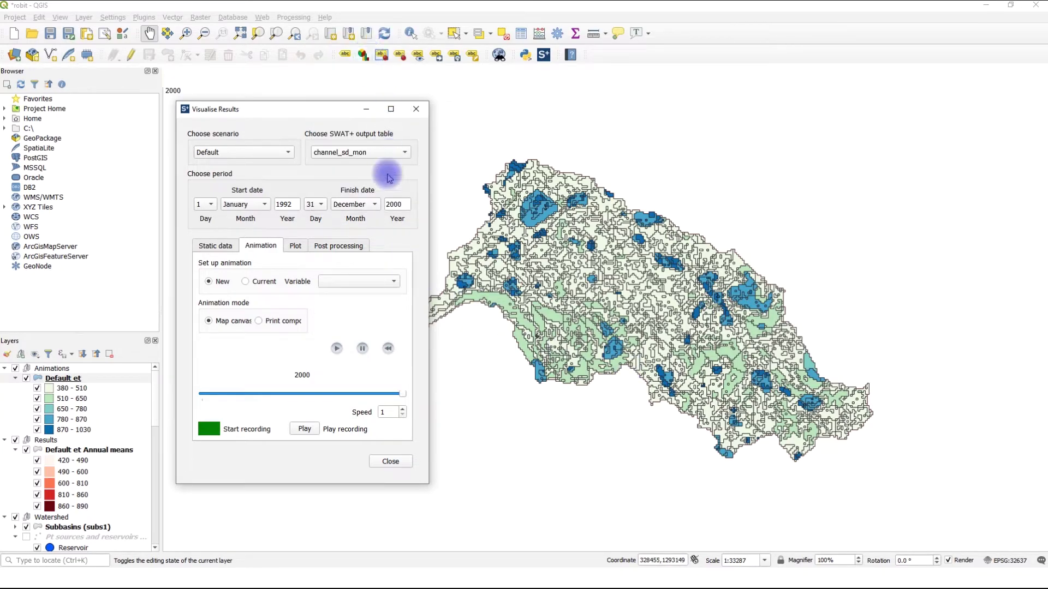
pyautogui.click(388, 281)
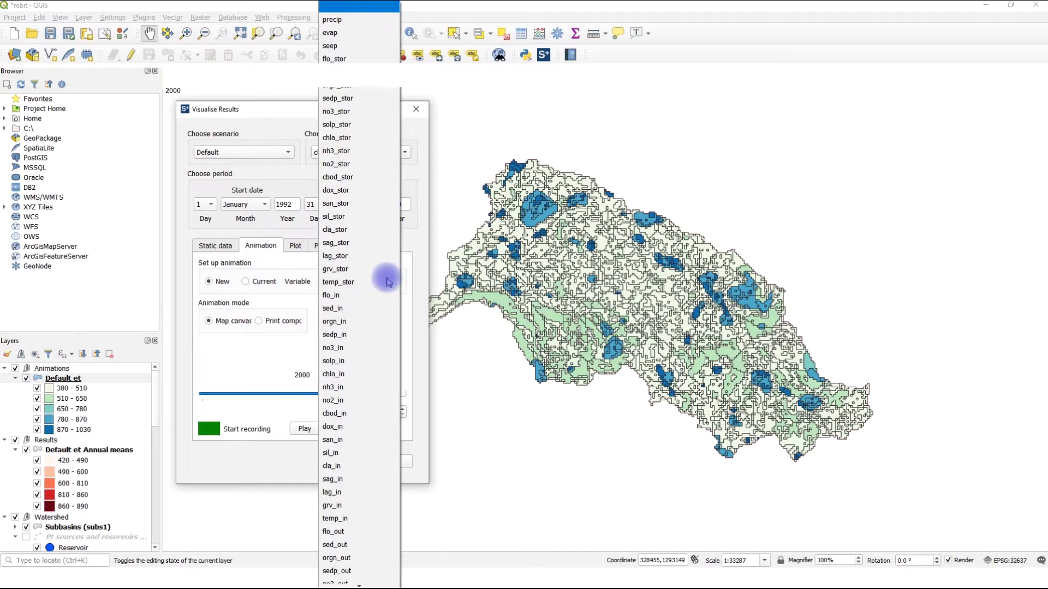
pyautogui.scroll(-5, 375, 463)
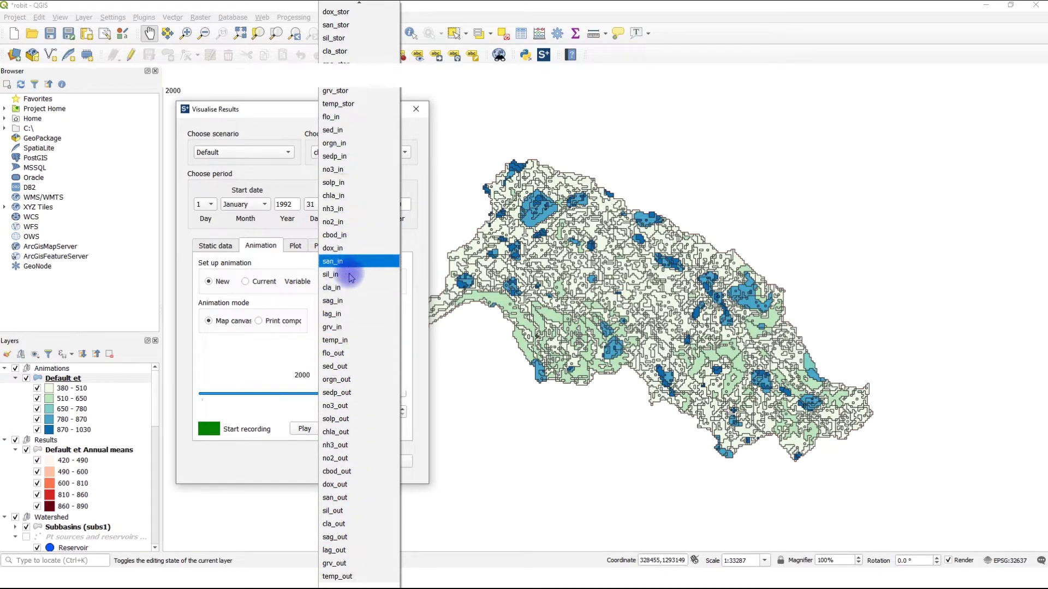
pyautogui.click(346, 354)
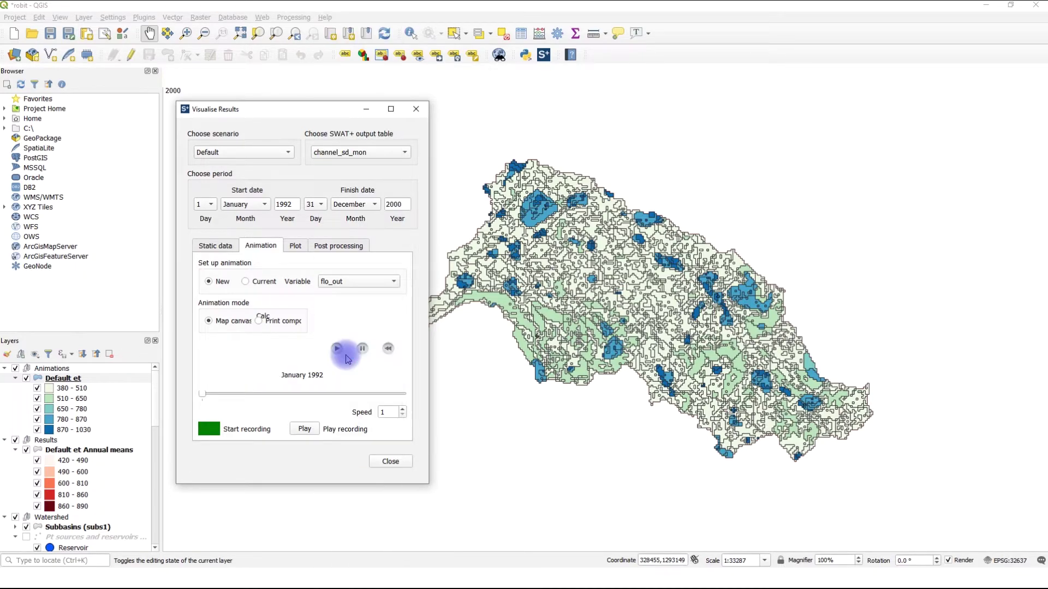
pyautogui.click(338, 349)
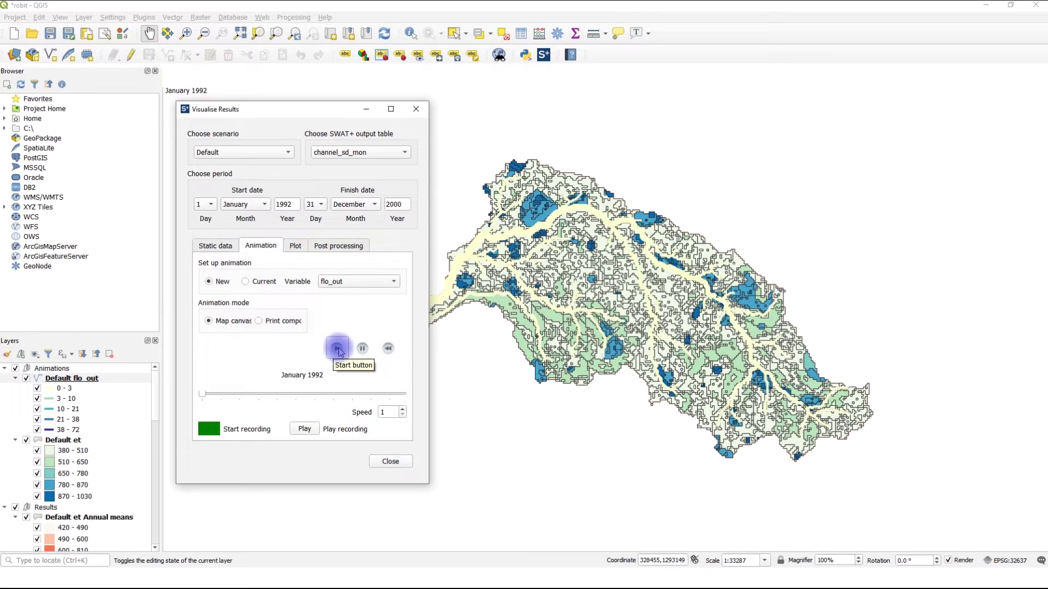
# - Hide the Default et and Default et Annual means layers, leaving subbasins and streams
pyautogui.click(26, 441)
pyautogui.scroll(-3, 39, 432)
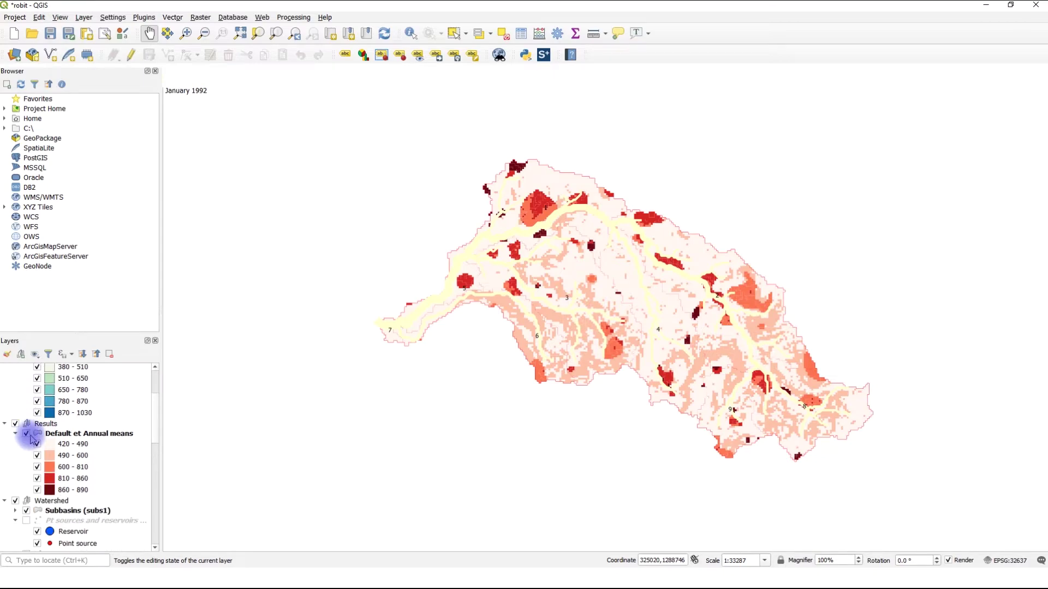
pyautogui.click(26, 434)
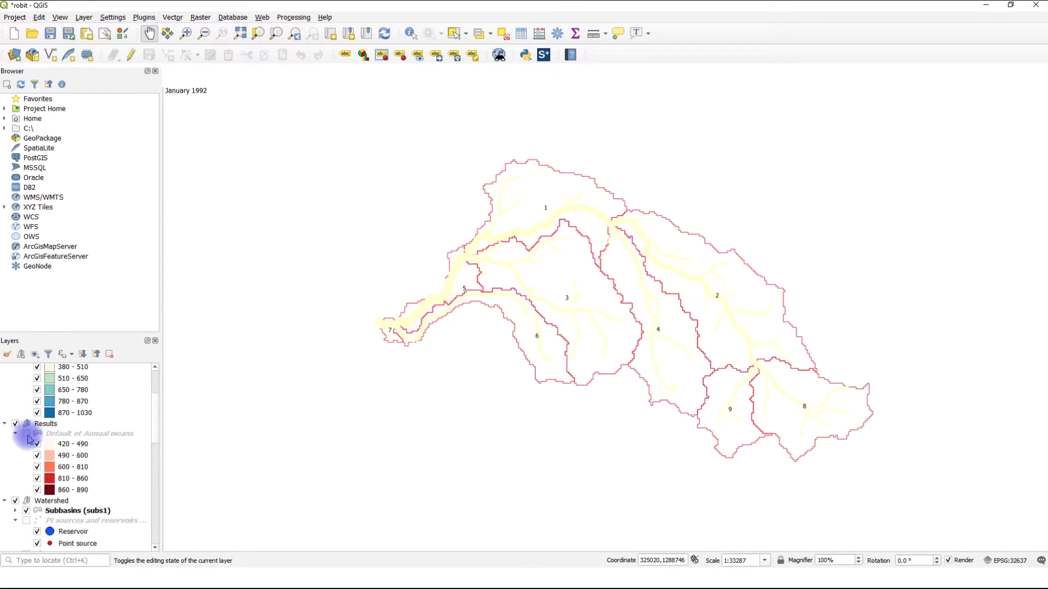
pyautogui.hotkey('alt', 'Tab')
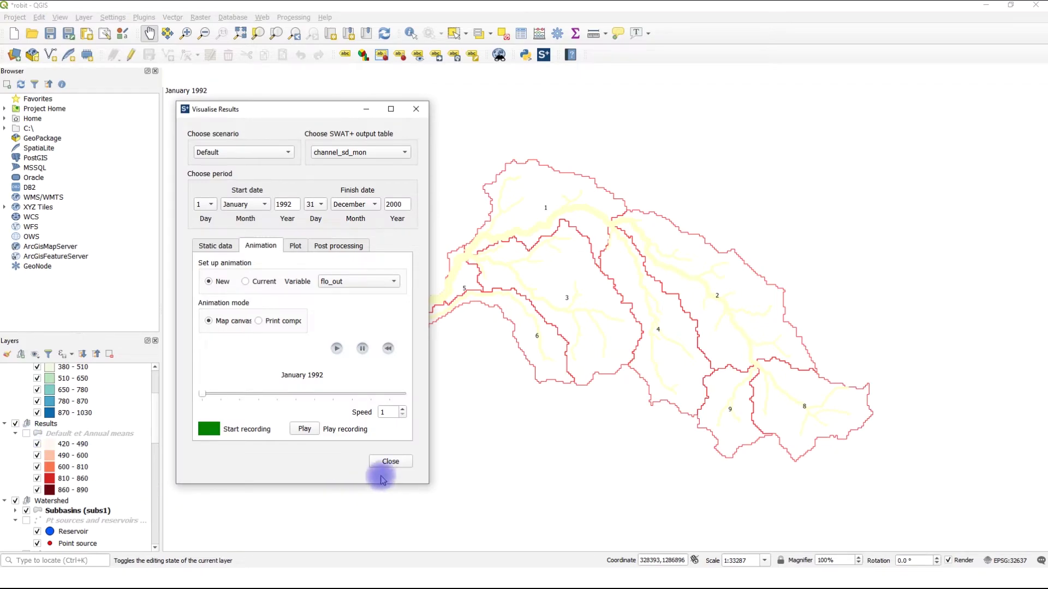
# - Play the monthly flo_out animation to December 2000 at speed 6
pyautogui.click(338, 355)
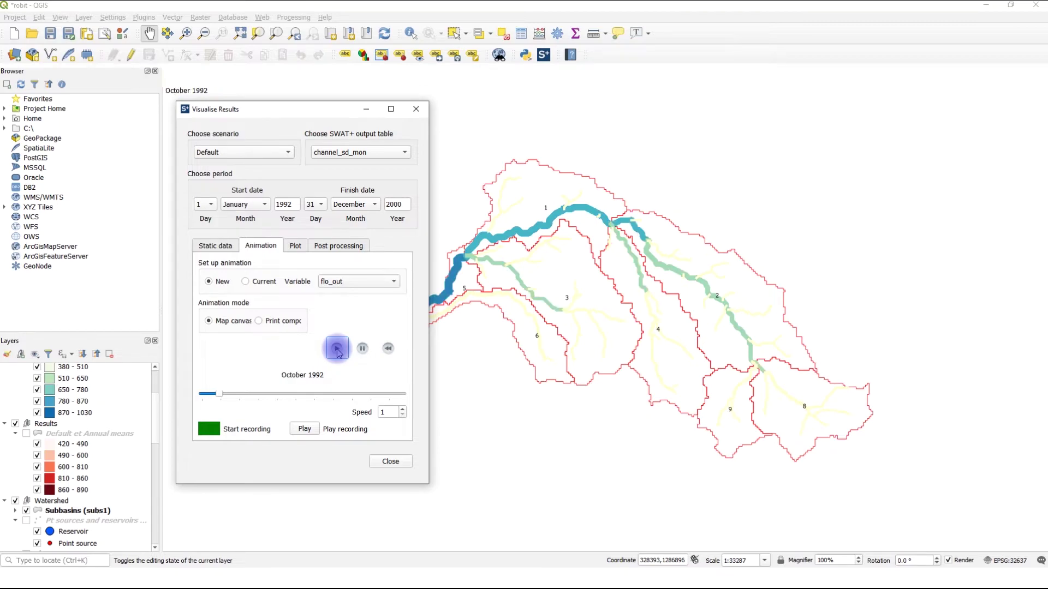
pyautogui.click(403, 410)
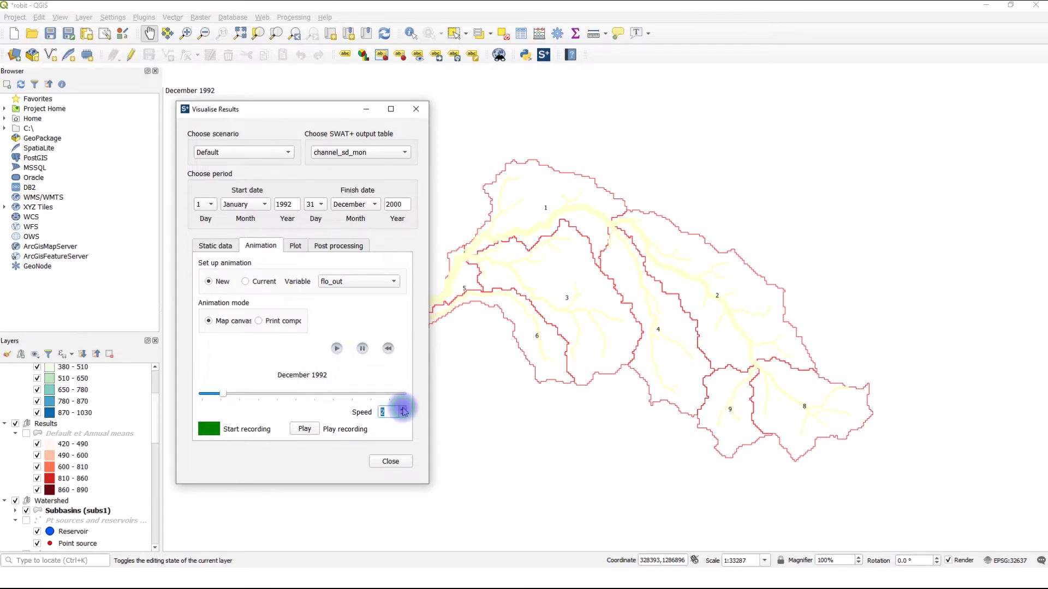
pyautogui.click(403, 409)
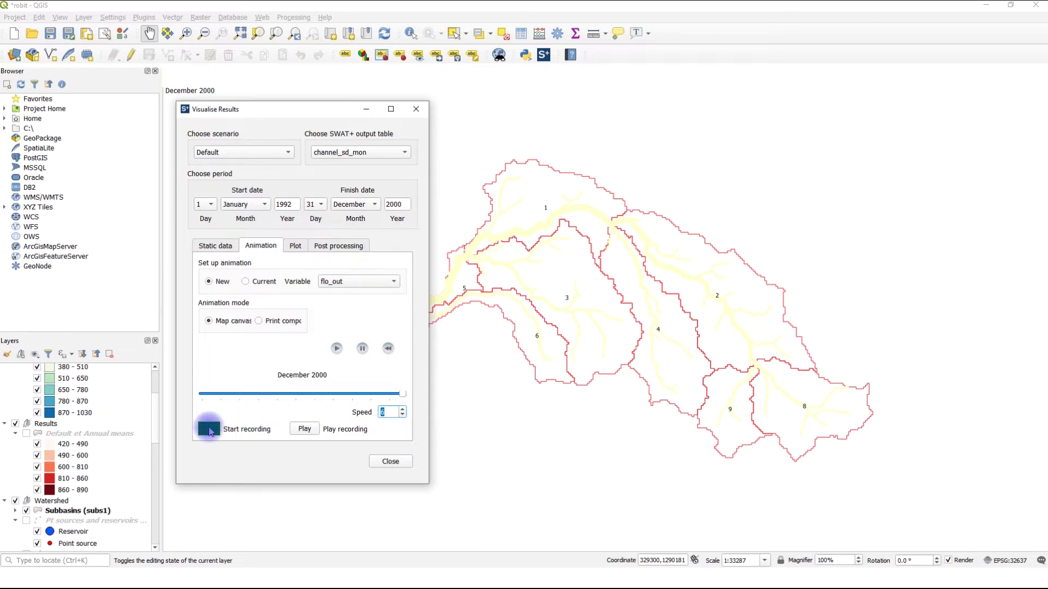
# - Record the flo_out animation from January 1992 to December 2000 as flo_outVideo.gif
pyautogui.moveTo(401, 394); pyautogui.dragTo(173, 401)
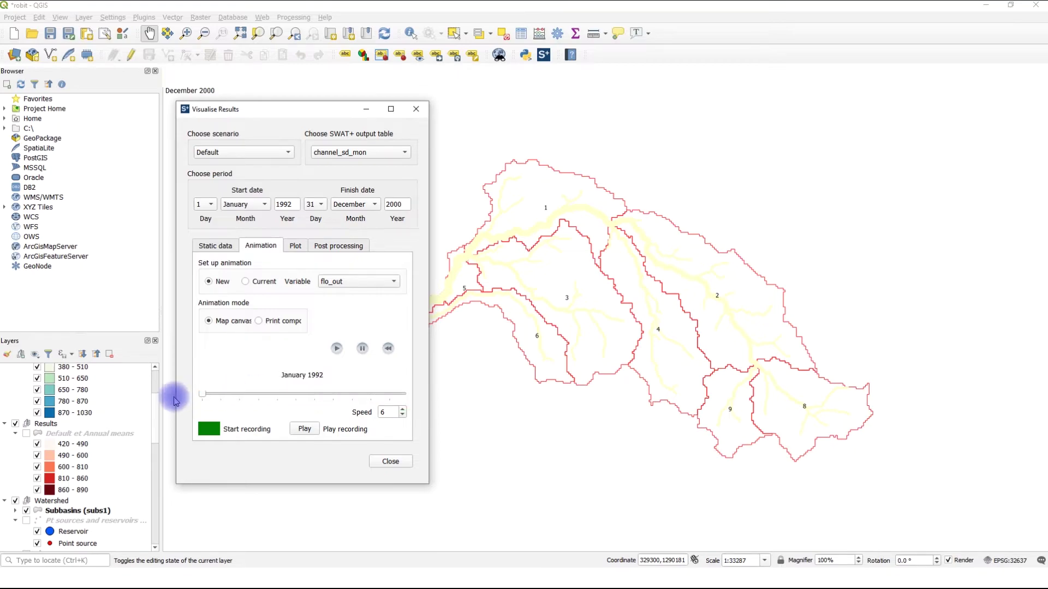
pyautogui.click(209, 429)
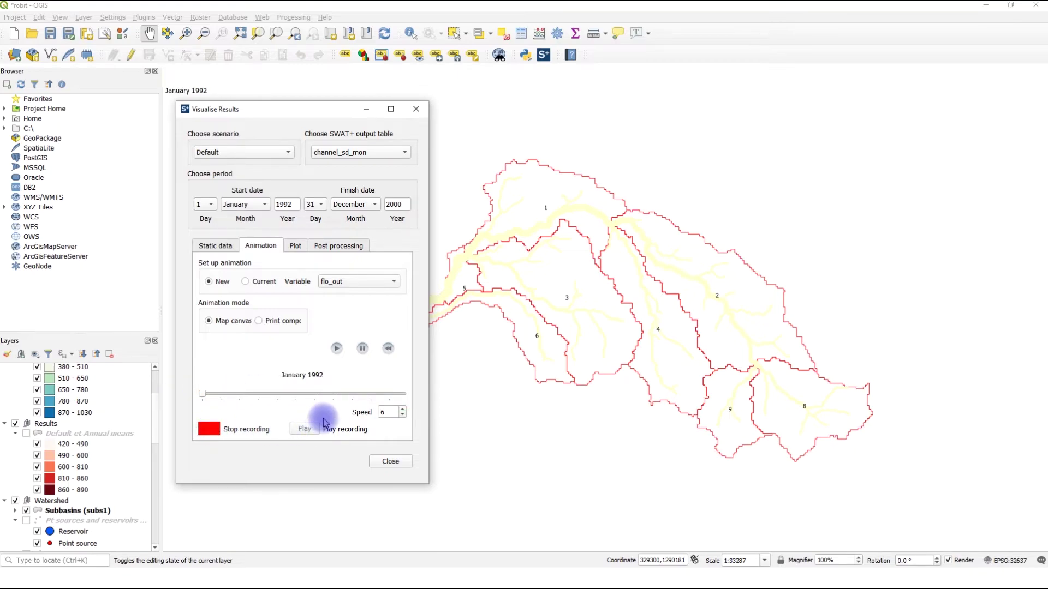
pyautogui.click(338, 349)
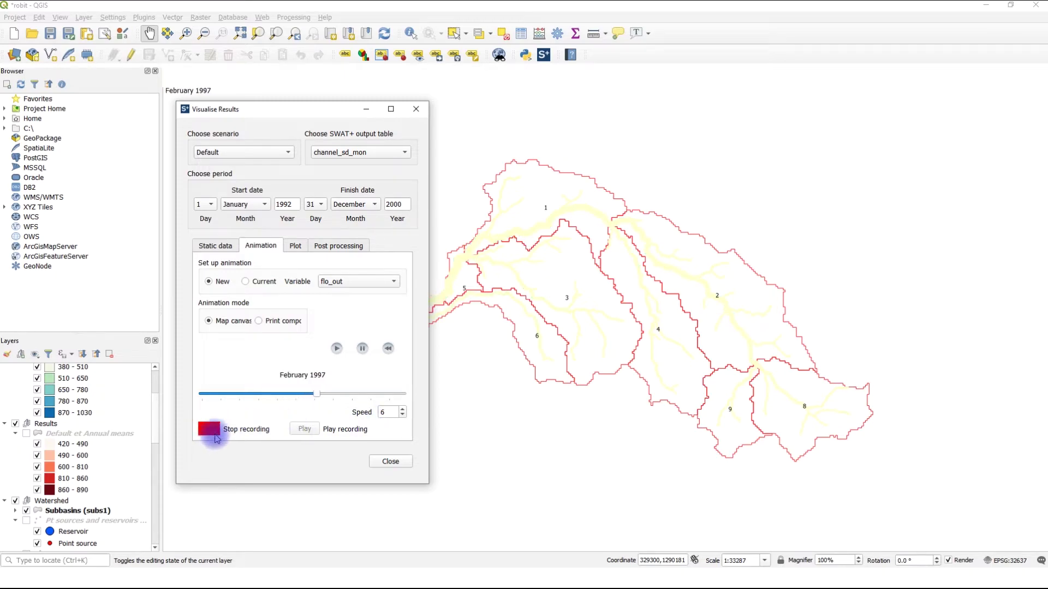
pyautogui.click(209, 429)
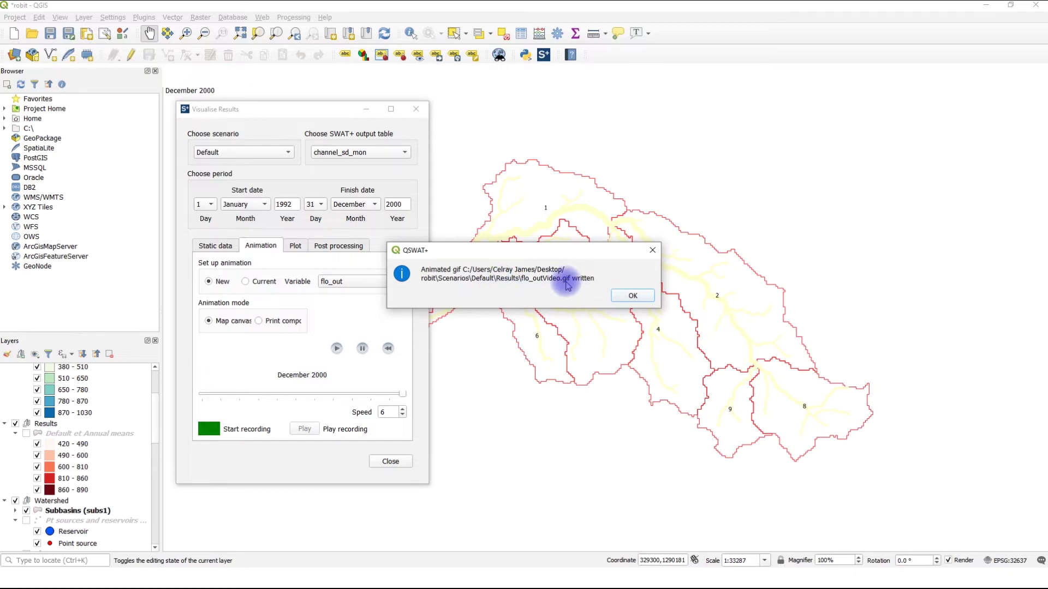
pyautogui.click(634, 297)
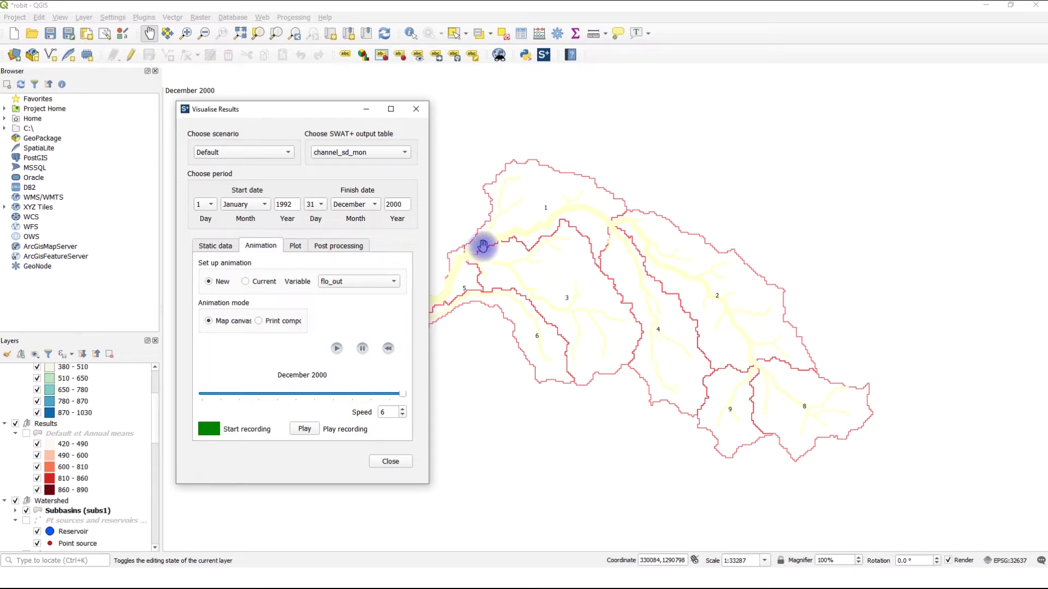
# - Switch Visualise Results to the Plot tab, then activate QGIS's Identify Features tool
pyautogui.click(295, 247)
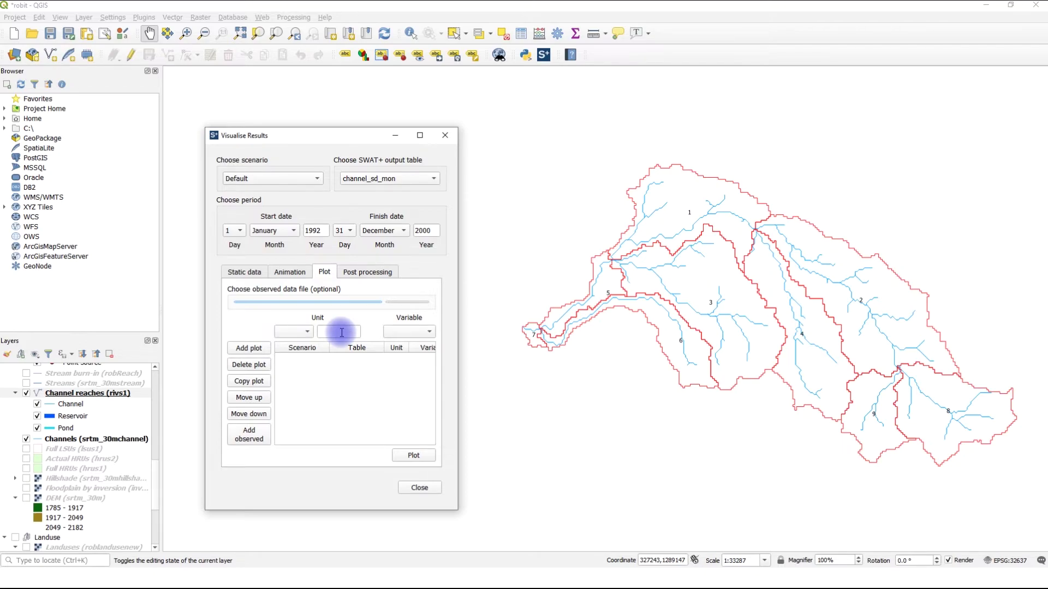
pyautogui.click(412, 33)
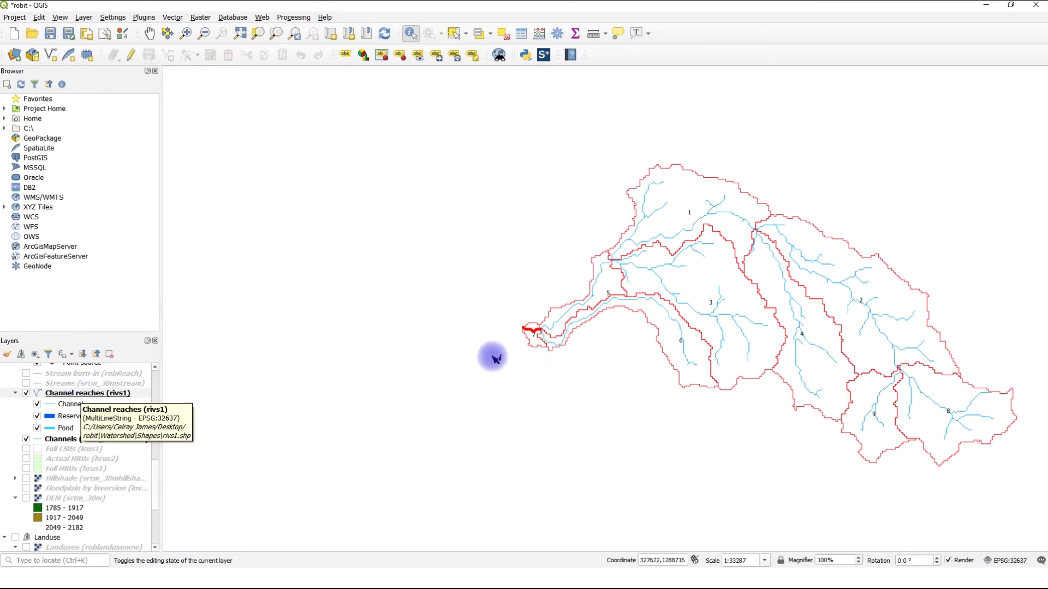
# - Identify the watershed-outlet reach as Channel 53, then return to Visualise Results
pyautogui.click(533, 331)
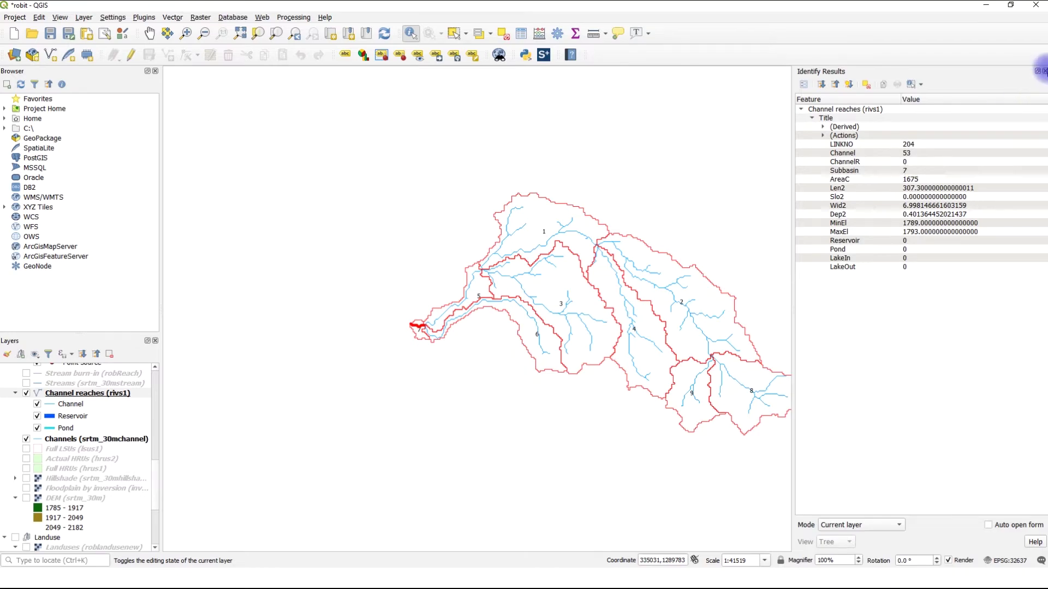
pyautogui.click(1044, 71)
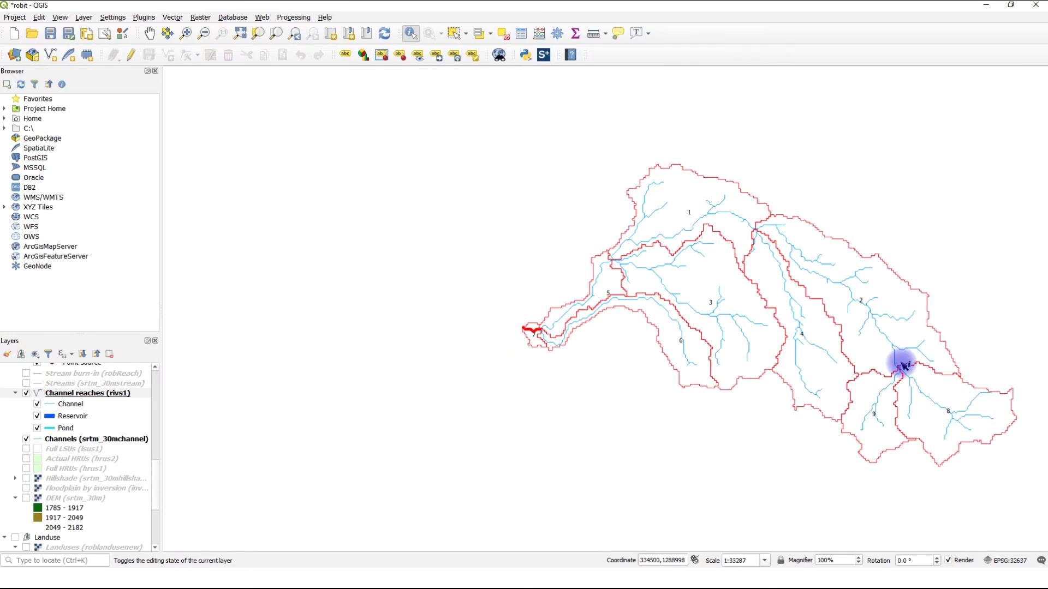
pyautogui.hotkey('alt', 'Tab')
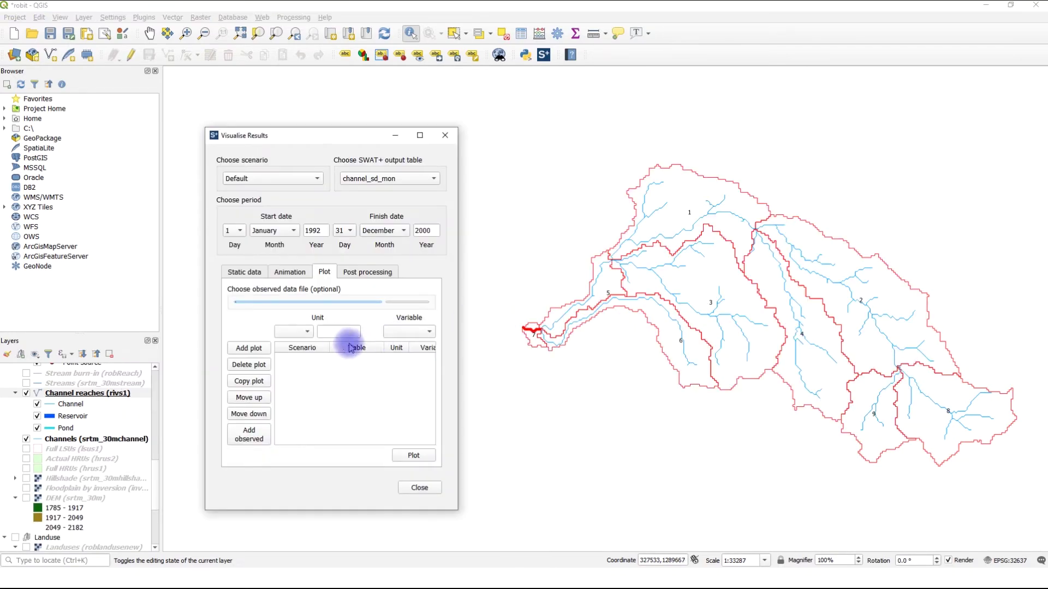
# - Add a Default channel_sd_mon plot of unit 53's flo_out and generate the chart
pyautogui.click(298, 332)
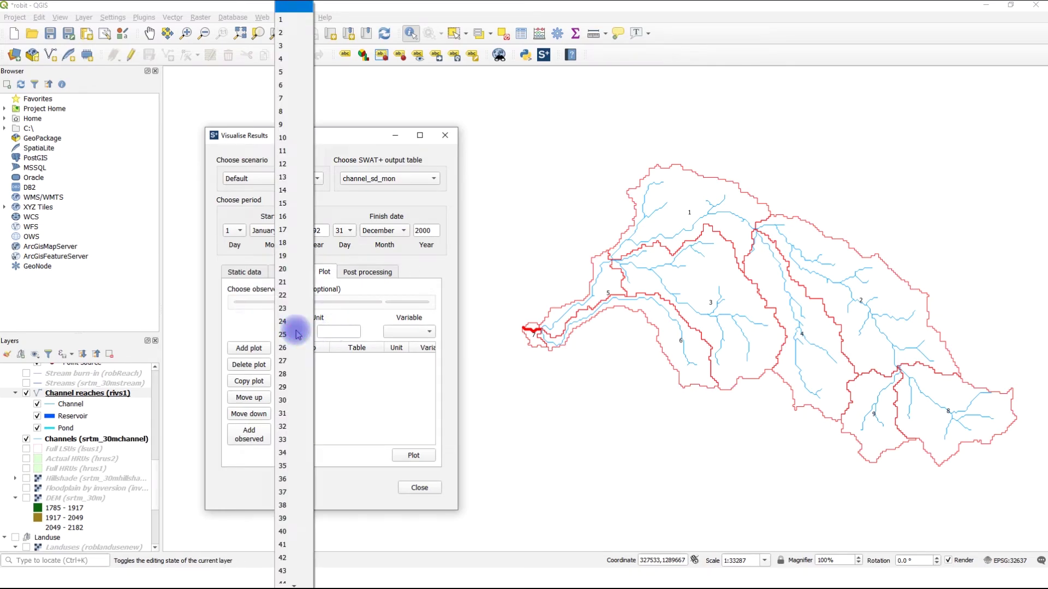
pyautogui.scroll(-14, 298, 334)
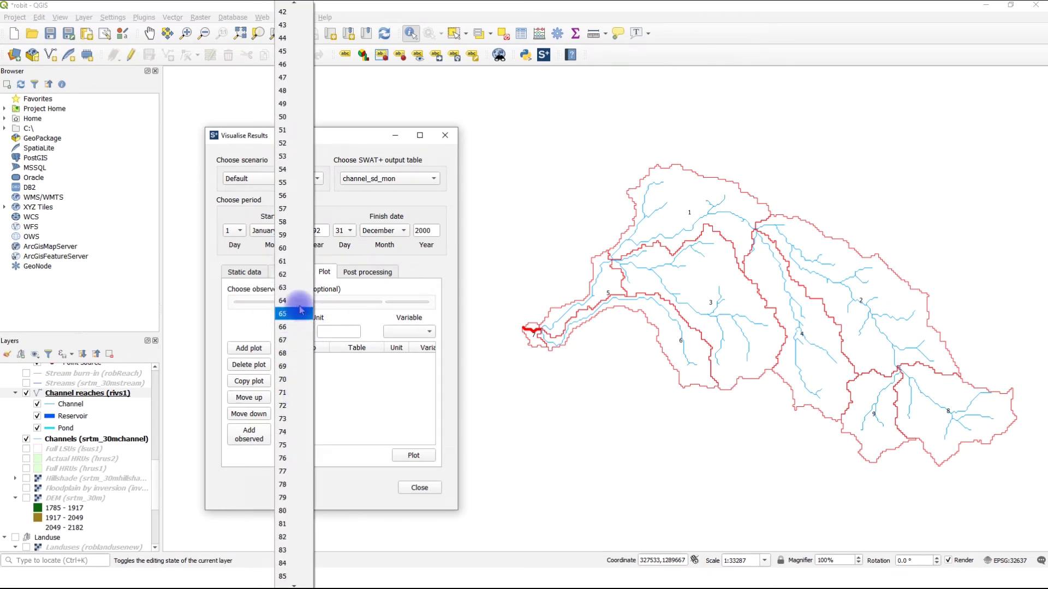
pyautogui.click(288, 162)
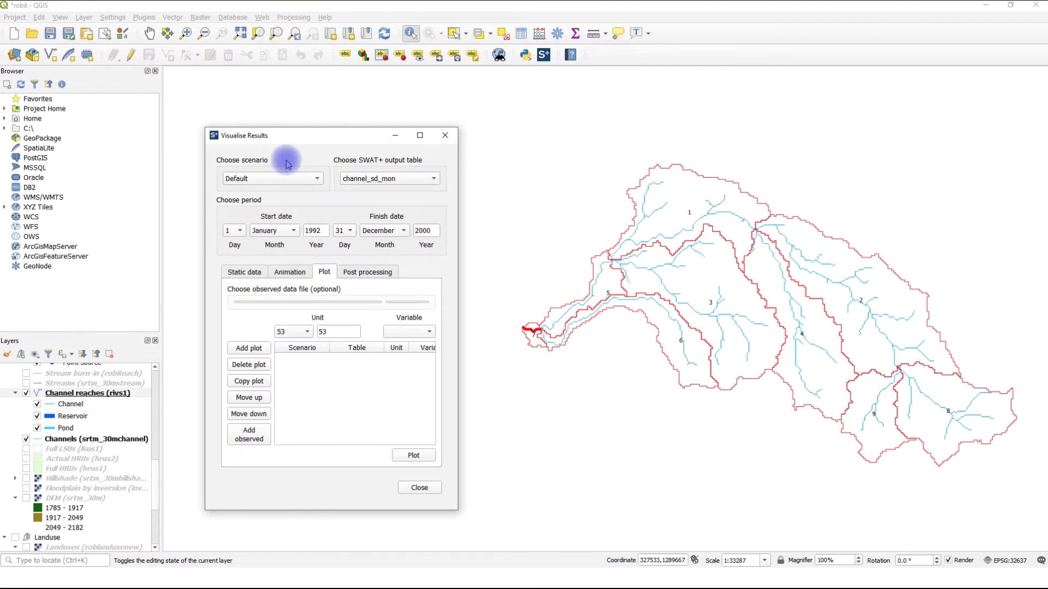
pyautogui.click(423, 333)
pyautogui.scroll(-1, 402, 365)
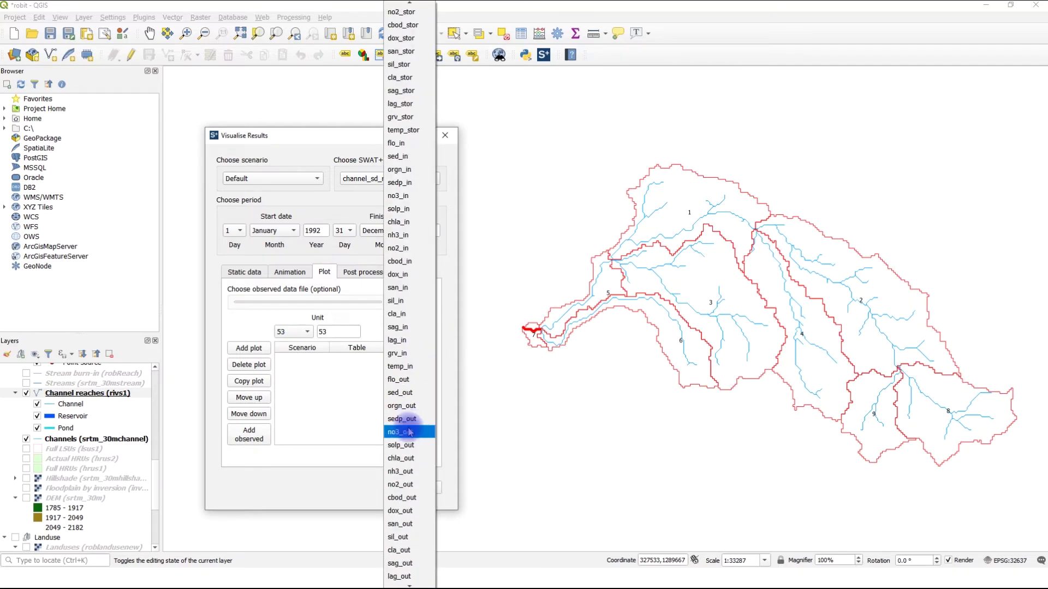
pyautogui.scroll(1, 413, 397)
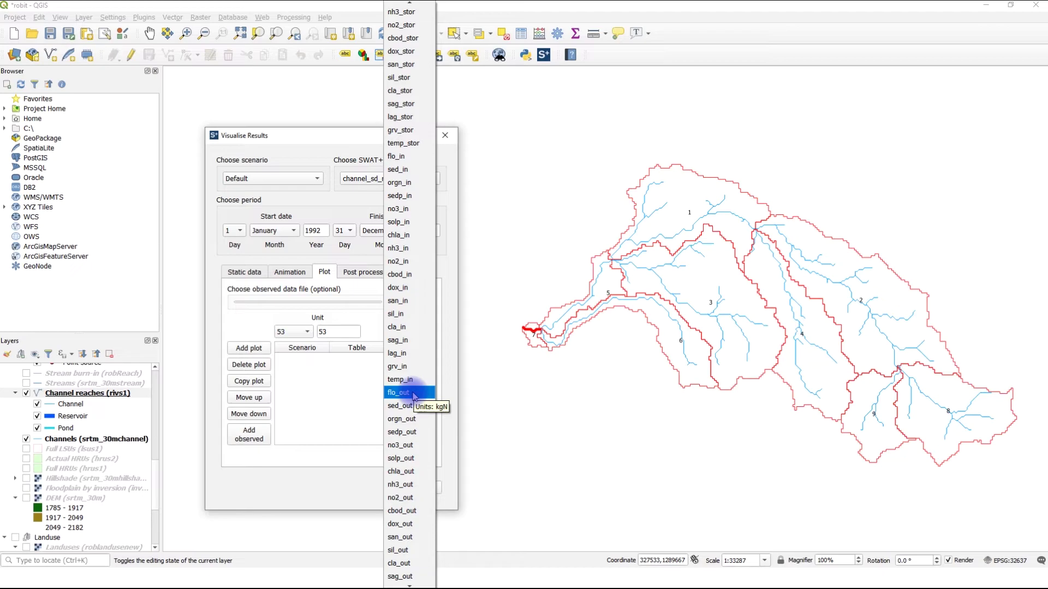
pyautogui.click(413, 394)
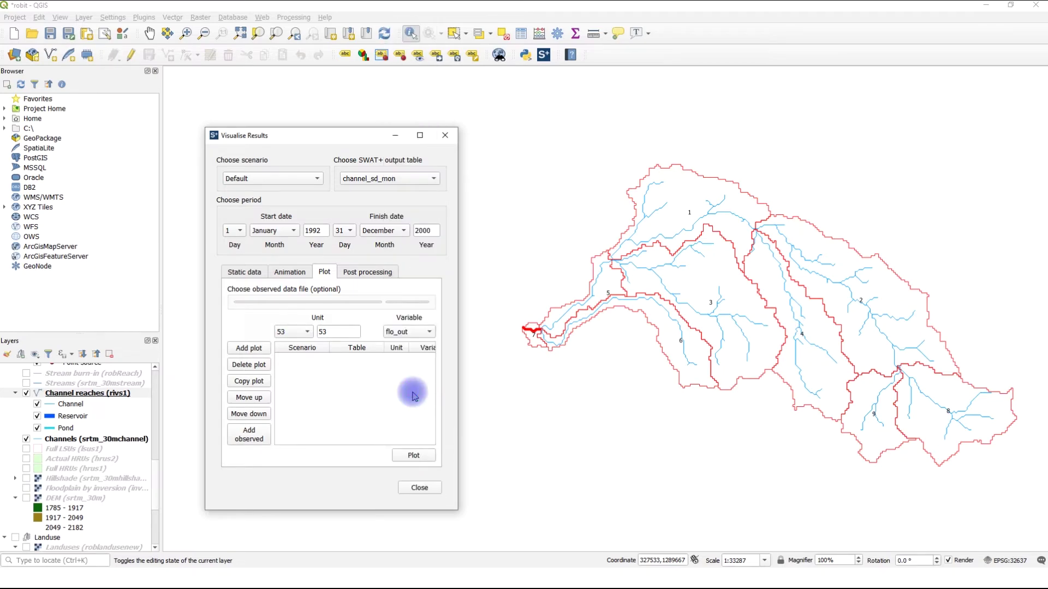
pyautogui.click(253, 350)
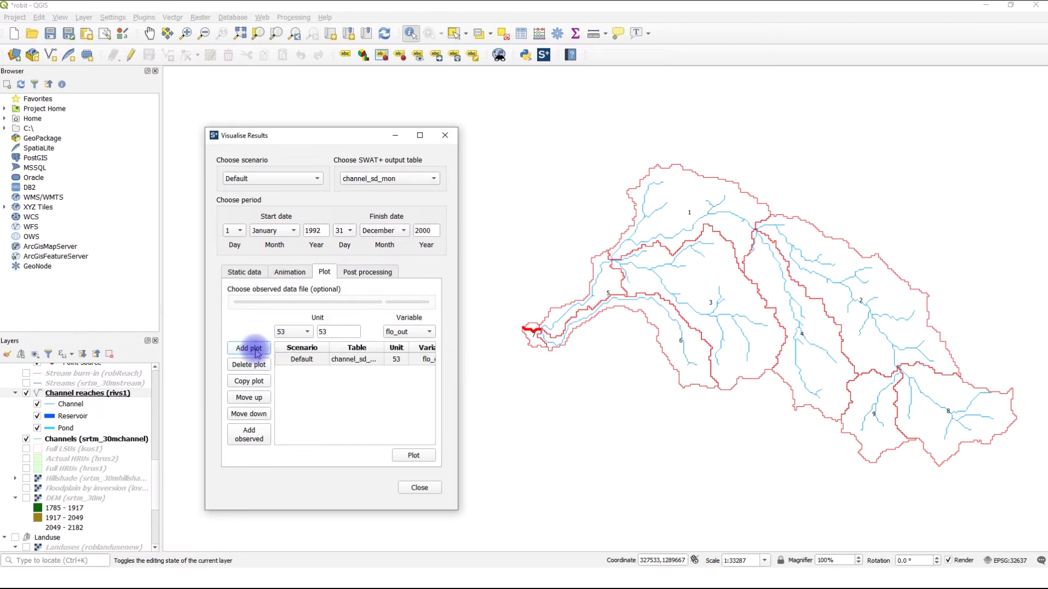
pyautogui.click(358, 360)
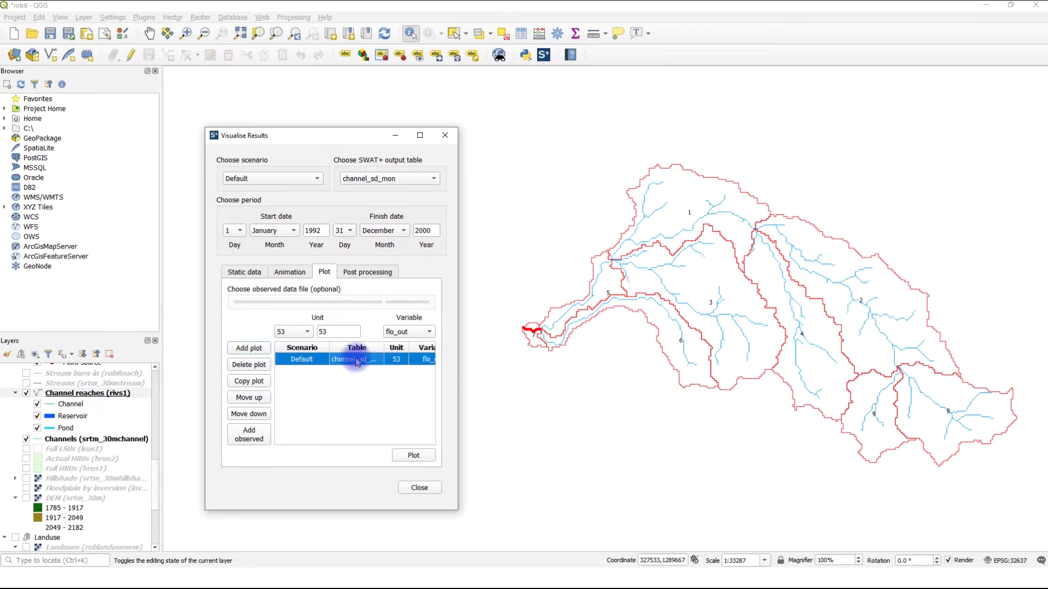
pyautogui.click(411, 456)
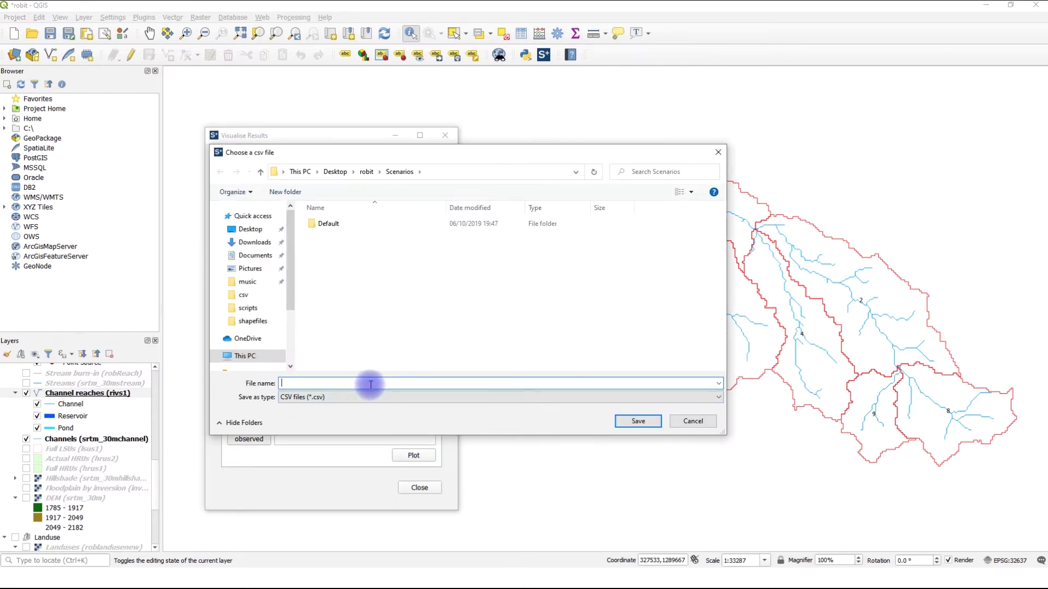
# - Save the plot data as ch53, view the 1992–2000 flo_out hydrograph, then close SWATGraph
pyautogui.write('ch53')
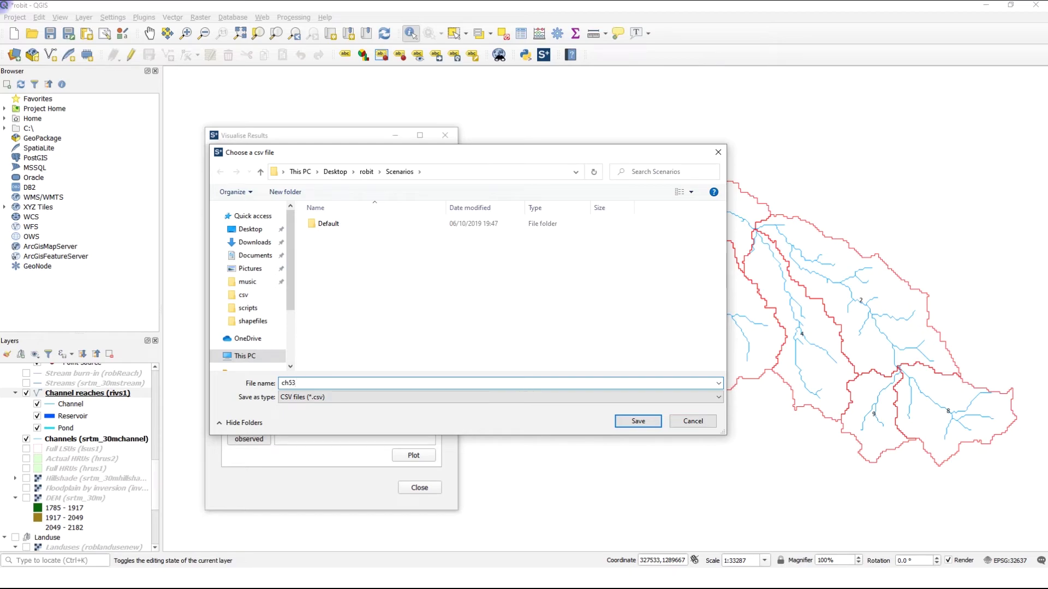
pyautogui.click(638, 421)
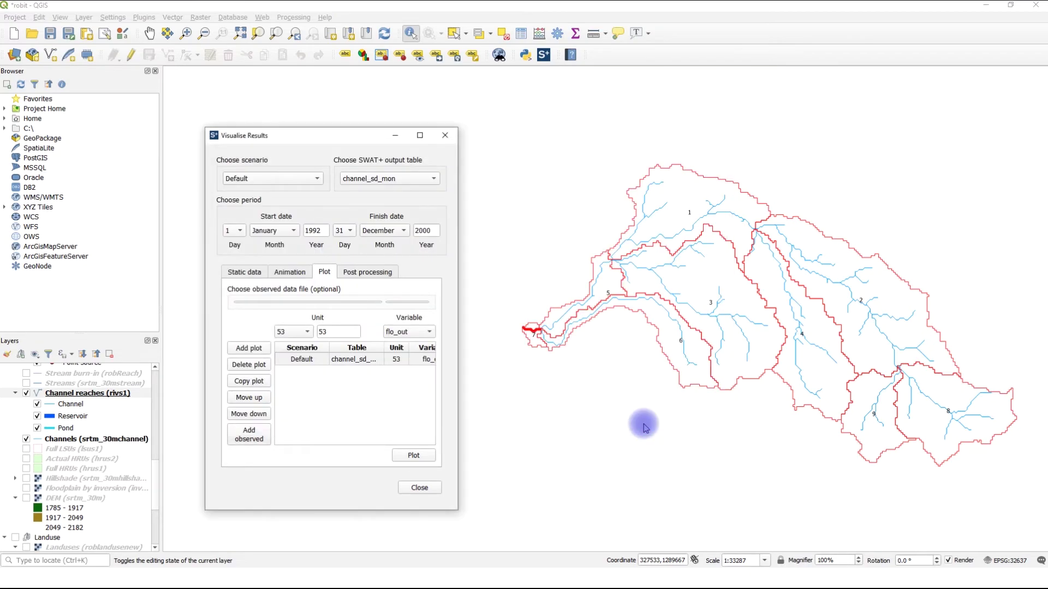
pyautogui.click(414, 455)
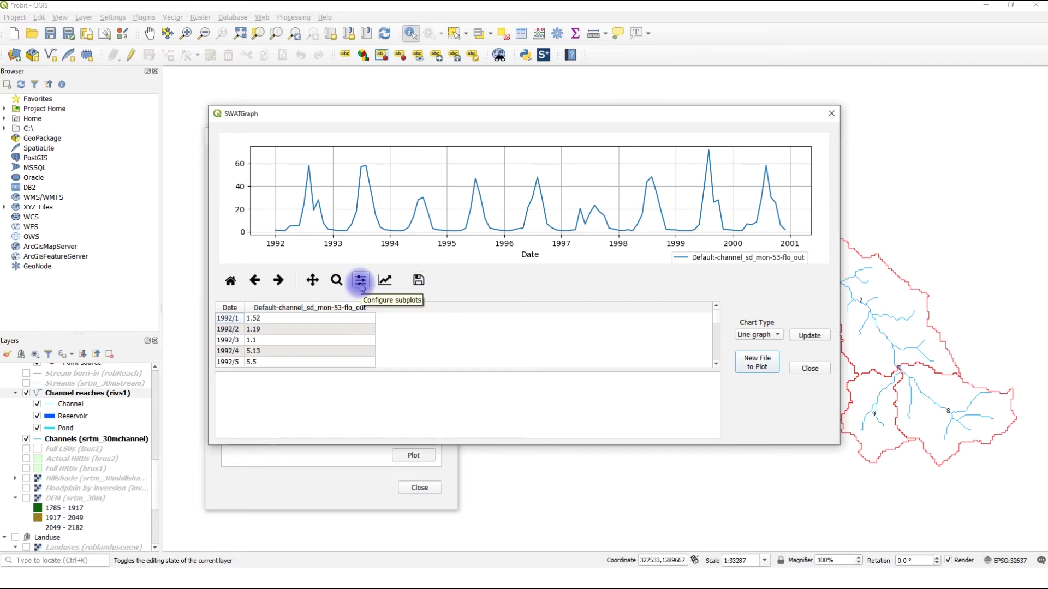
pyautogui.click(810, 369)
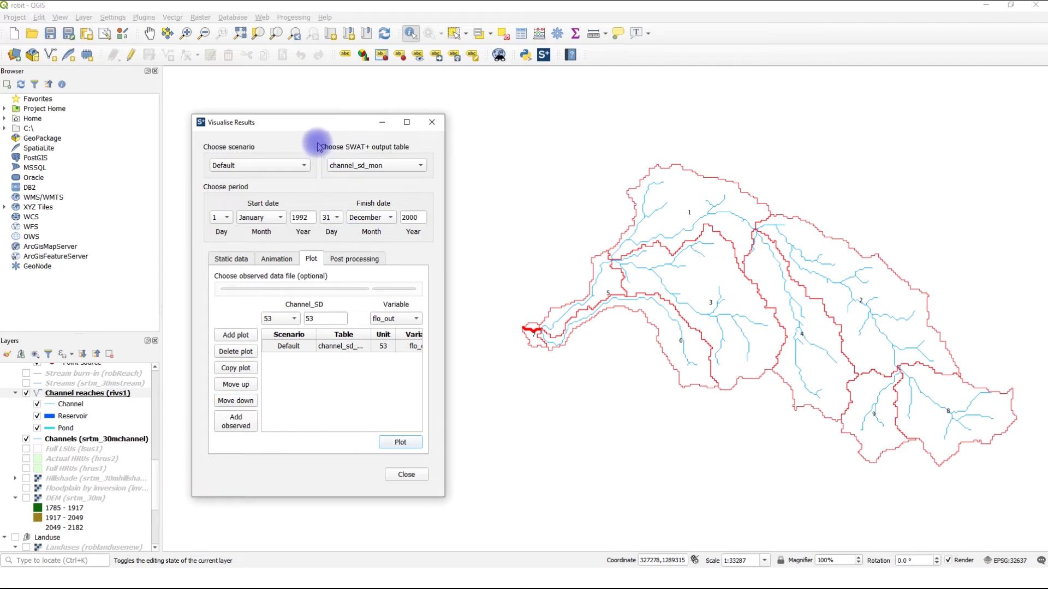
# - Enlarge Visualise Results and browse to Desktop > robit_data > robit_data > observations to select observedFlow.csv
pyautogui.moveTo(316, 114); pyautogui.dragTo(314, 101)
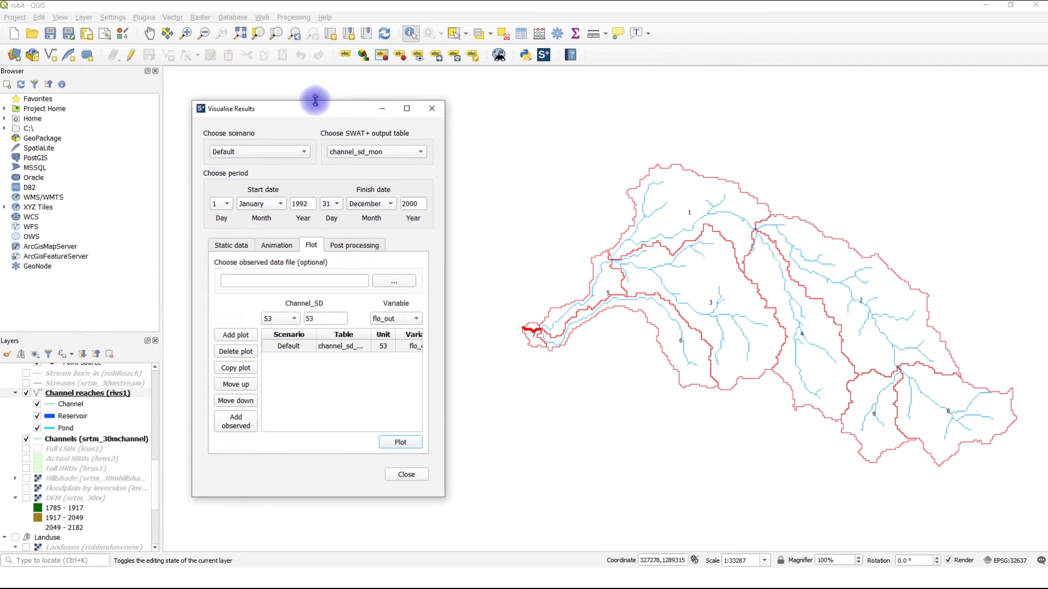
pyautogui.click(398, 282)
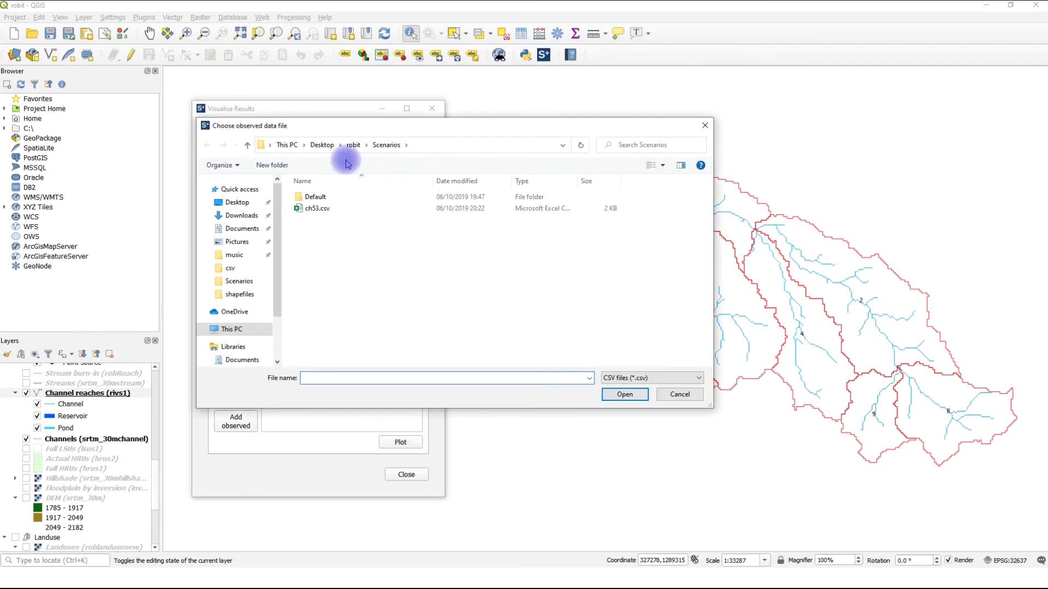
pyautogui.click(322, 145)
pyautogui.doubleClick(333, 208)
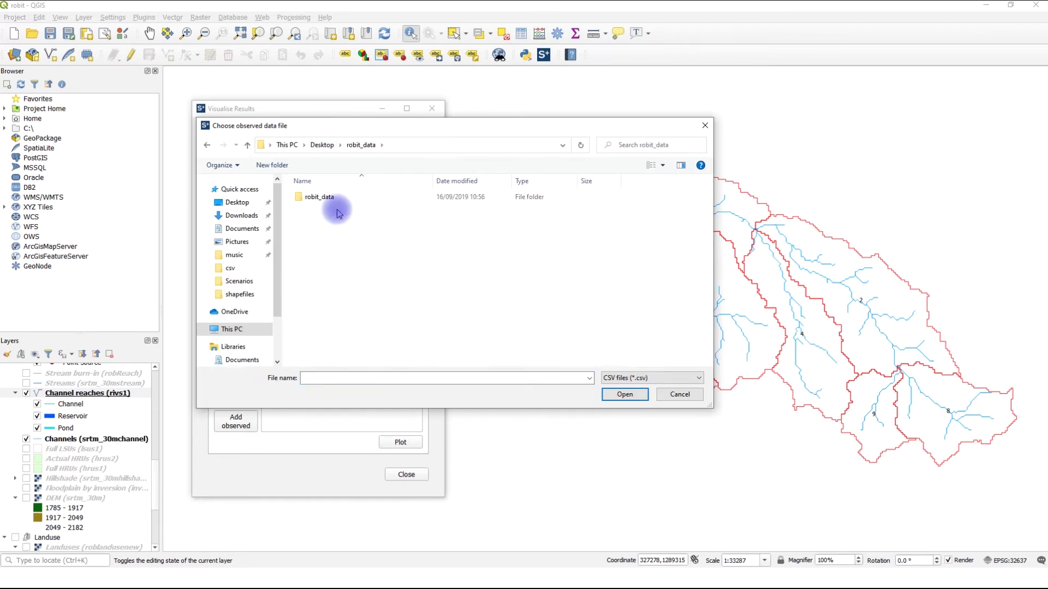
pyautogui.doubleClick(335, 211)
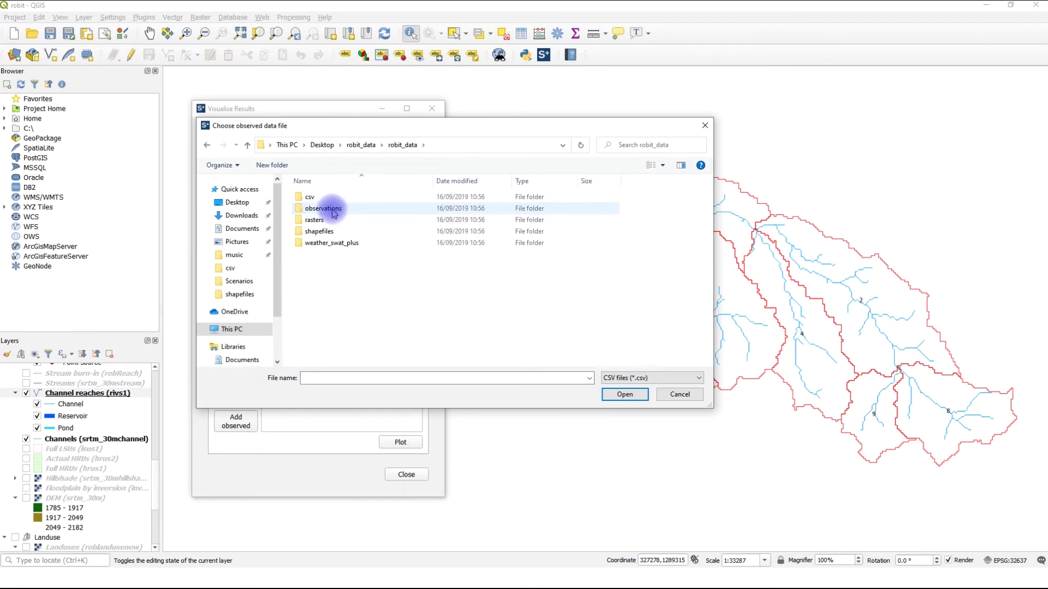
pyautogui.doubleClick(334, 210)
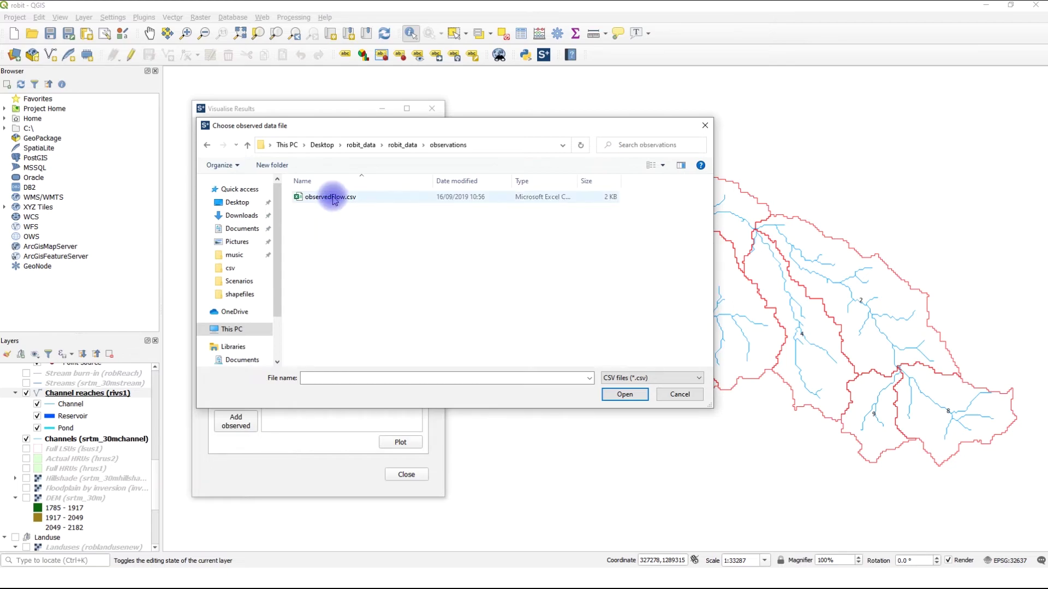
pyautogui.click(334, 198)
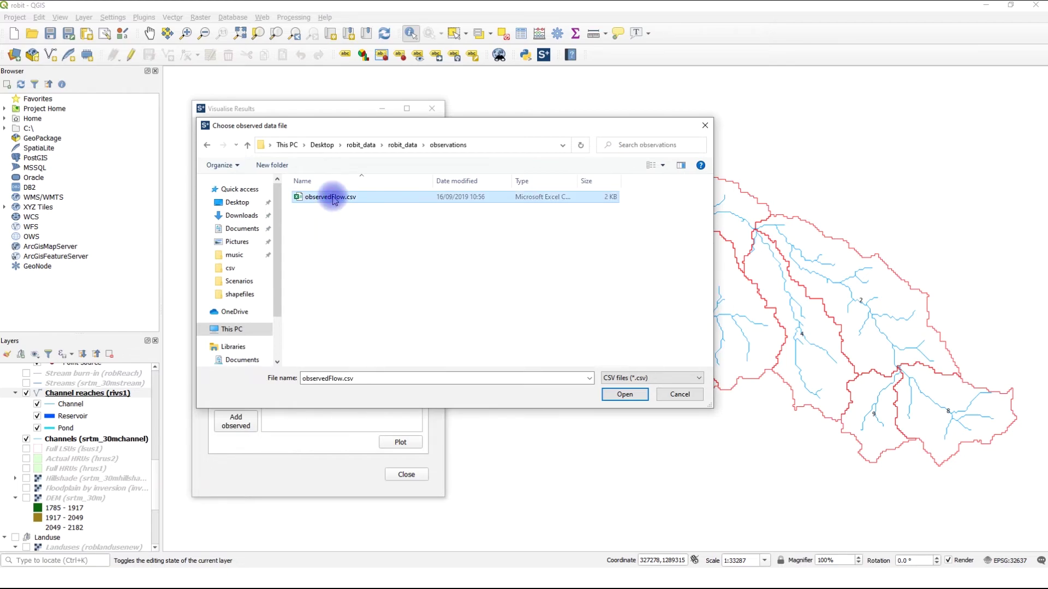
pyautogui.rightClick(334, 200)
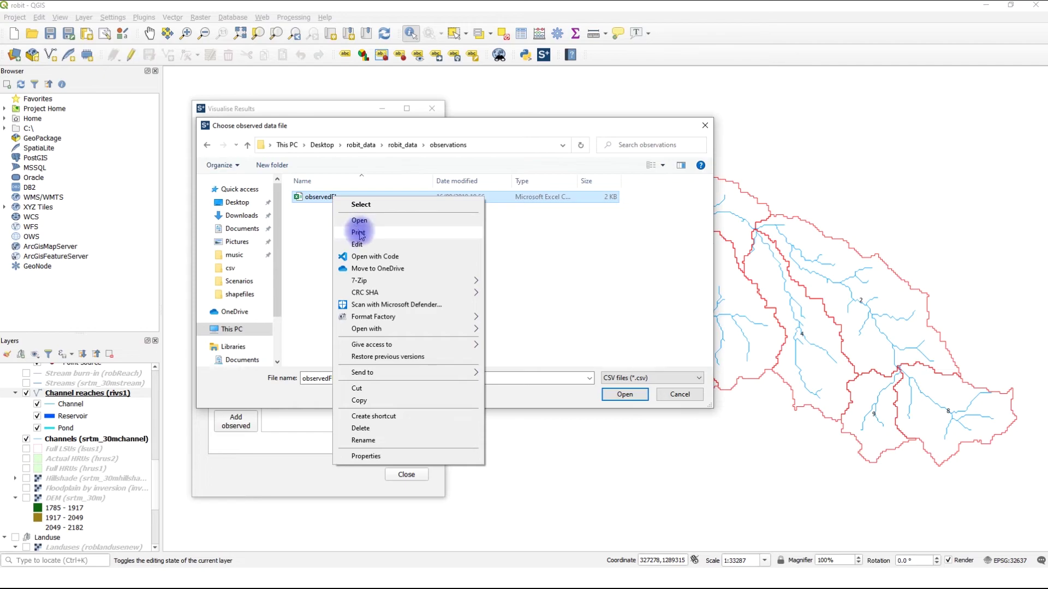
# - Open observedFlow.csv in Notepad and scroll its monthly Date,Flow records from 1993/1 to 1997/12
pyautogui.press('Escape')
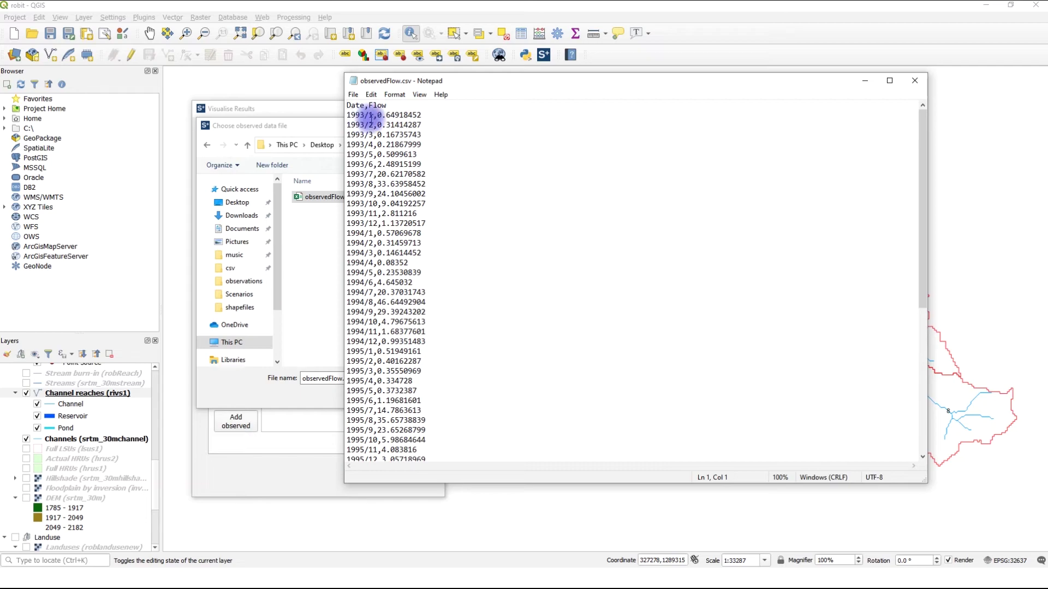
pyautogui.scroll(-8, 382, 292)
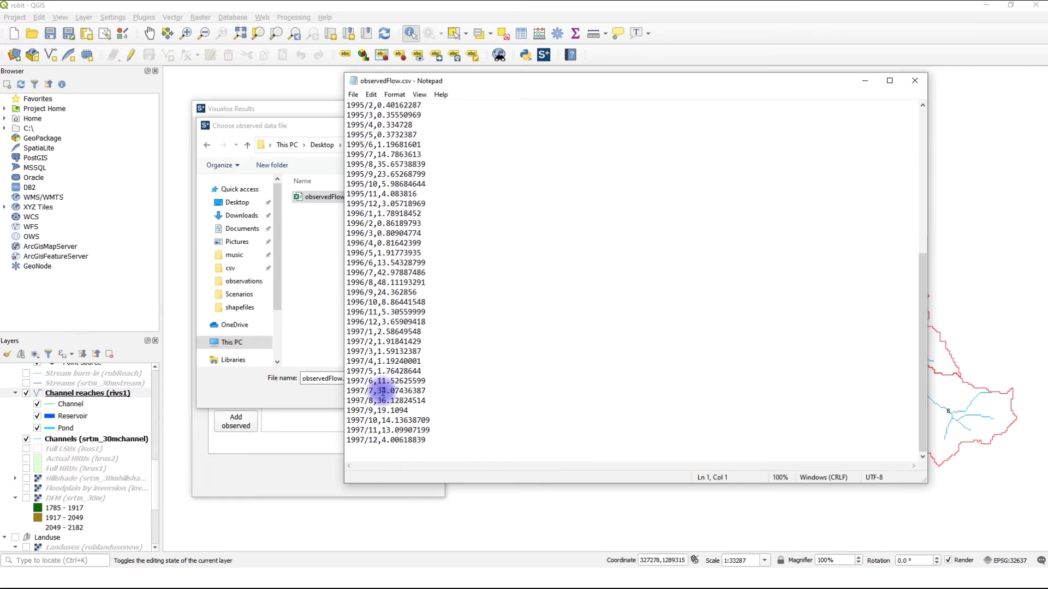
pyautogui.scroll(4, 395, 307)
pyautogui.scroll(4, 395, 307)
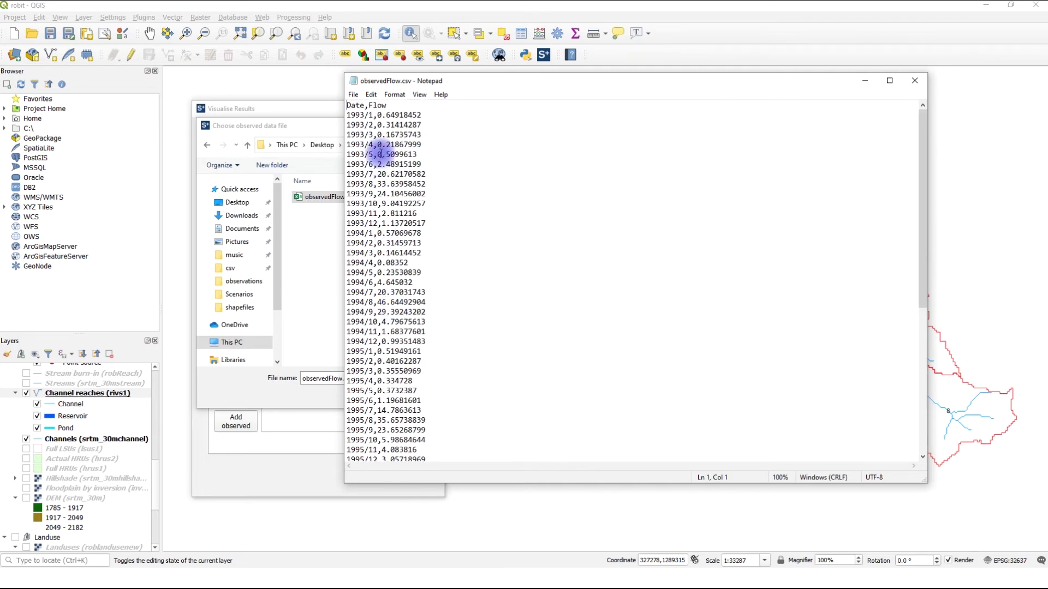
pyautogui.scroll(-9, 381, 153)
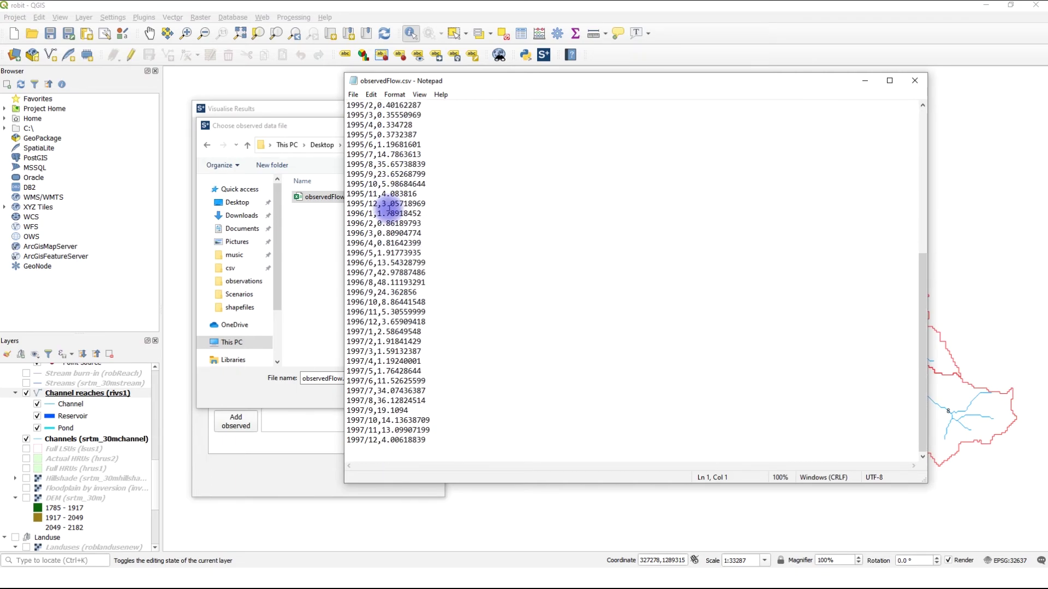
# - Load observedFlow.csv as the observed data file and set the plot years to 1993–1997
pyautogui.click(915, 80)
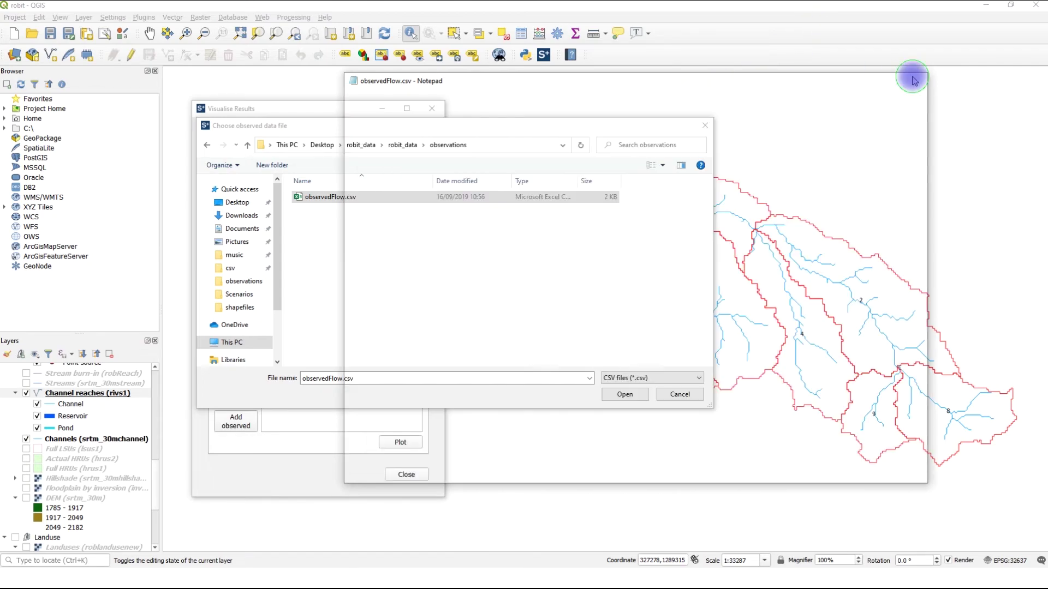
pyautogui.click(631, 396)
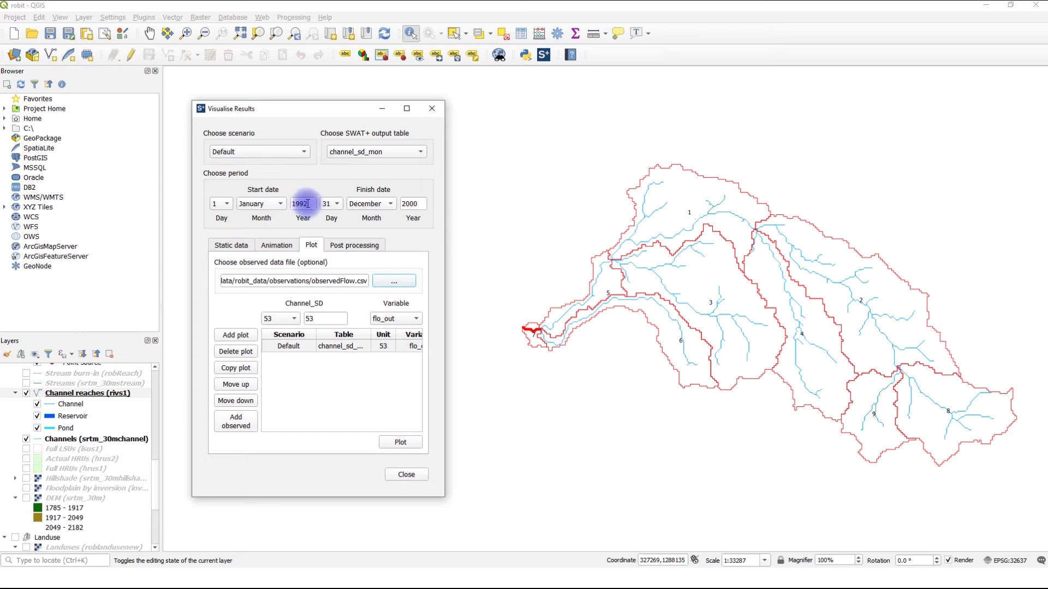
pyautogui.moveTo(304, 203); pyautogui.dragTo(322, 207)
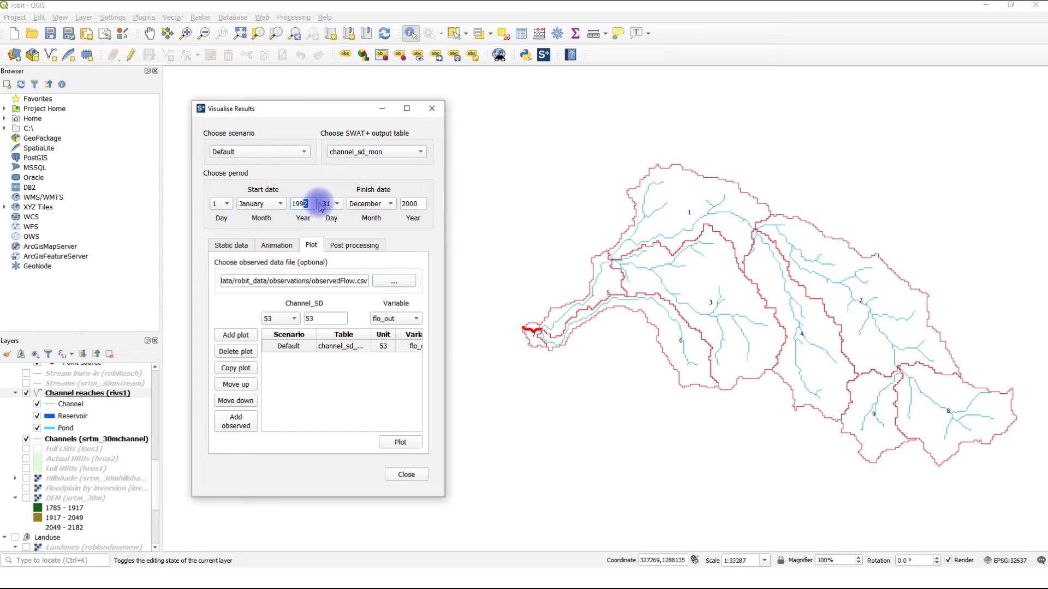
pyautogui.write('3')
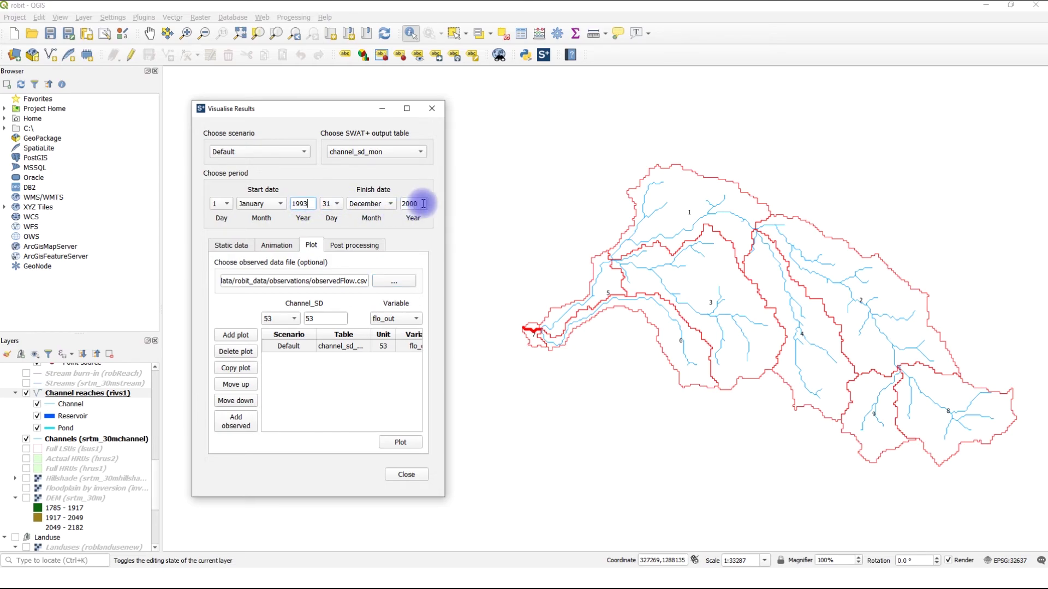
pyautogui.moveTo(432, 206); pyautogui.dragTo(342, 203)
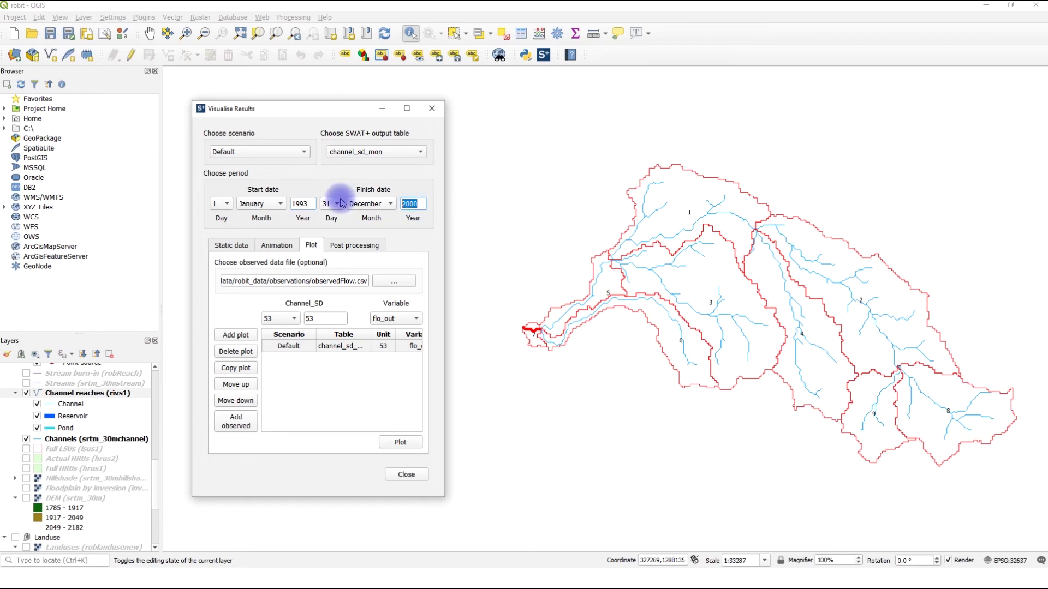
pyautogui.write('1997')
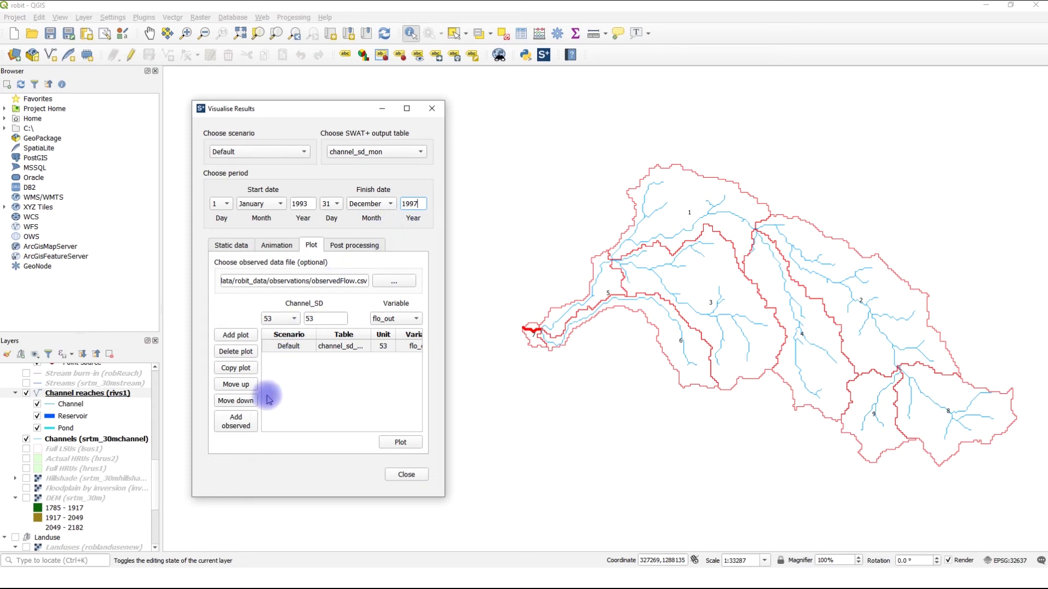
# - Plot channel 53 flo_out against observed Flow, overwriting ch53.csv, and review the graph (Pearson 0.77, NSE 0.45)
pyautogui.click(241, 430)
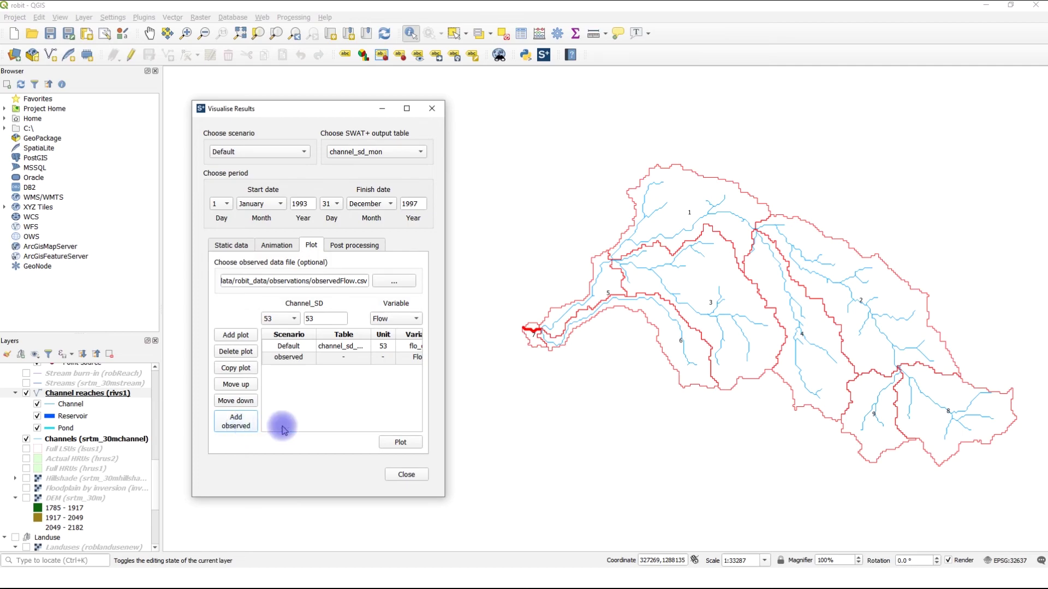
pyautogui.click(402, 443)
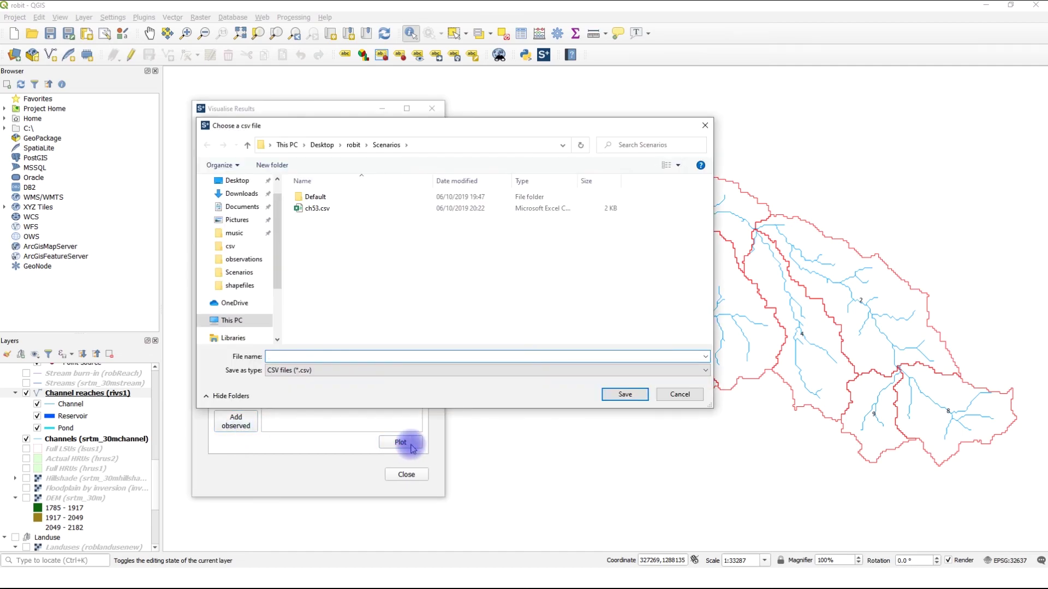
pyautogui.click(330, 208)
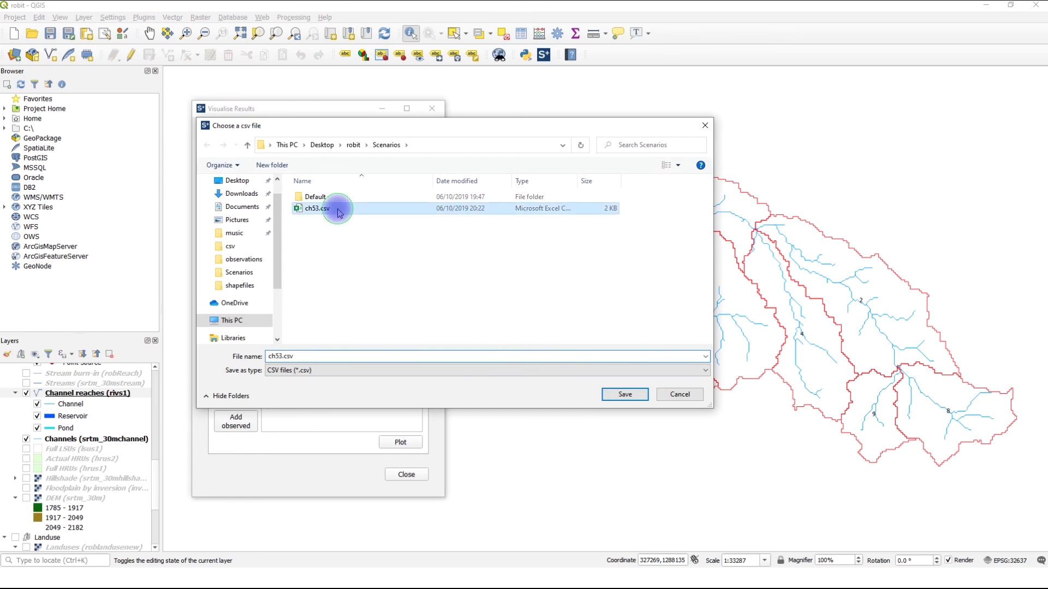
pyautogui.click(625, 395)
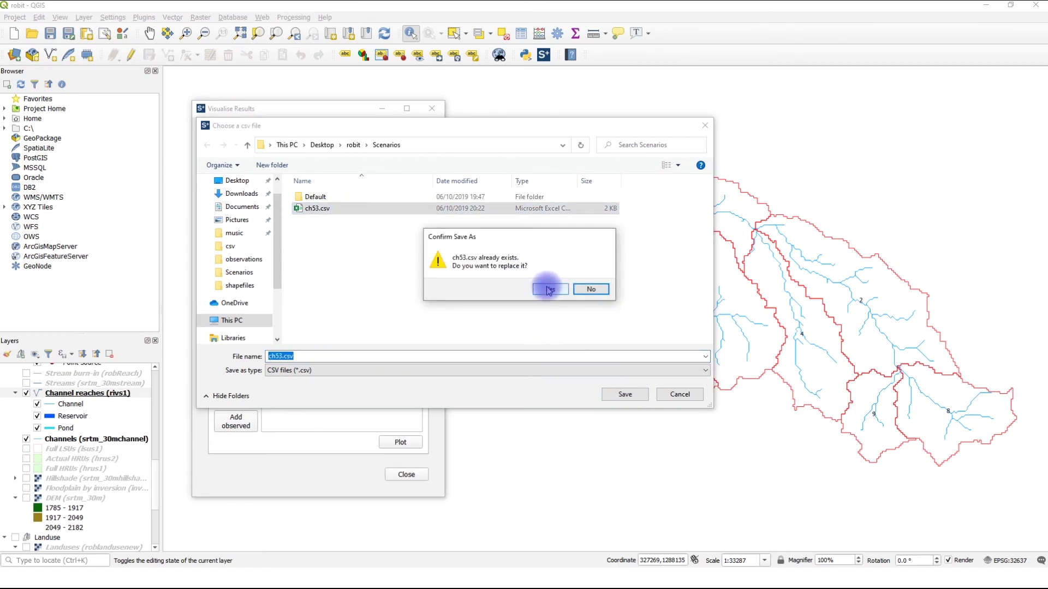
pyautogui.click(549, 290)
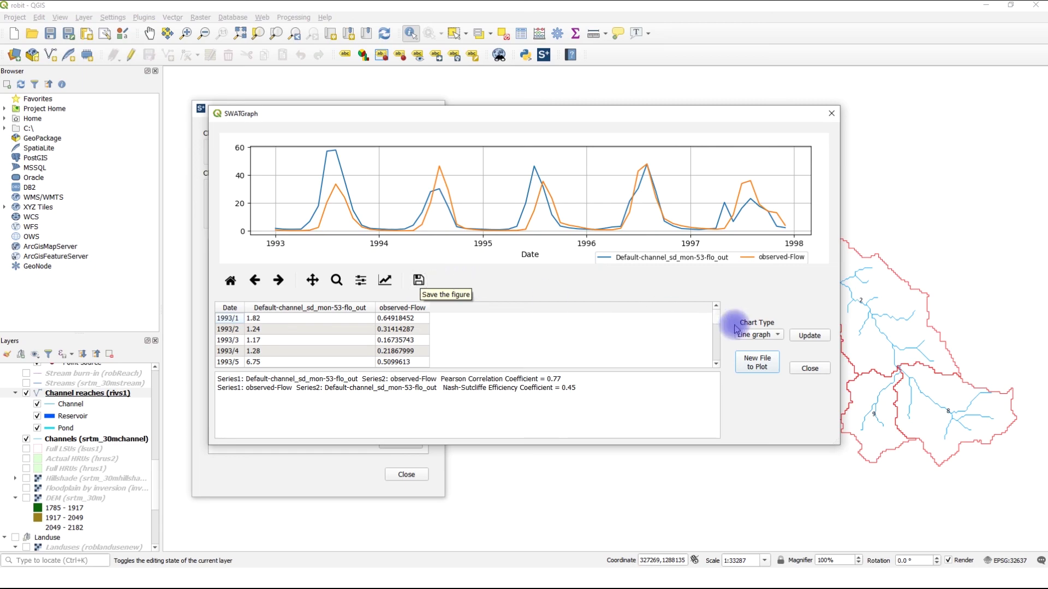
pyautogui.click(817, 367)
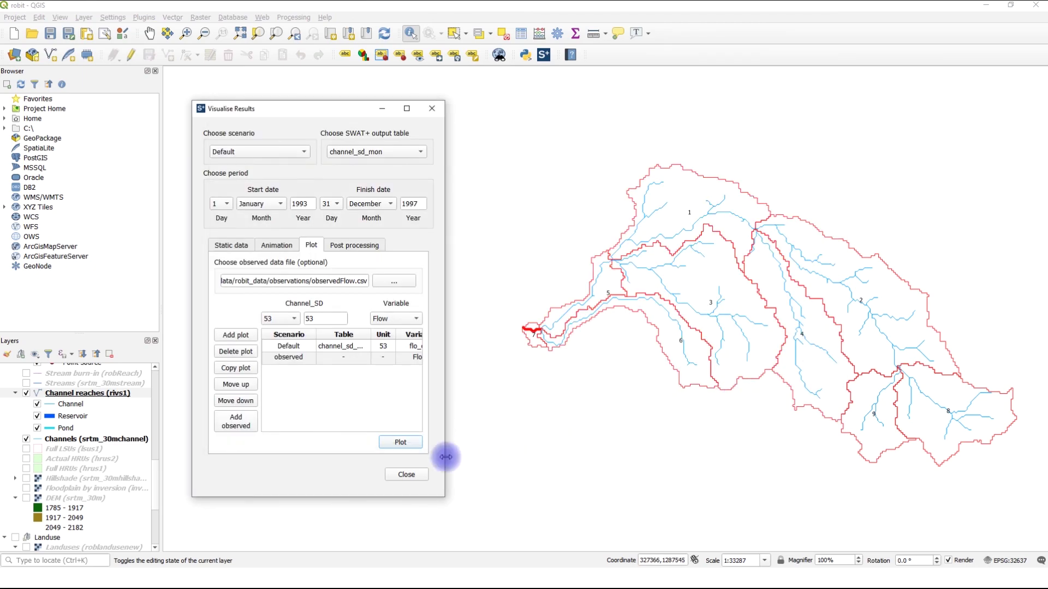
# - Close the Visualise Results dialog to return to the main map
pyautogui.click(407, 475)
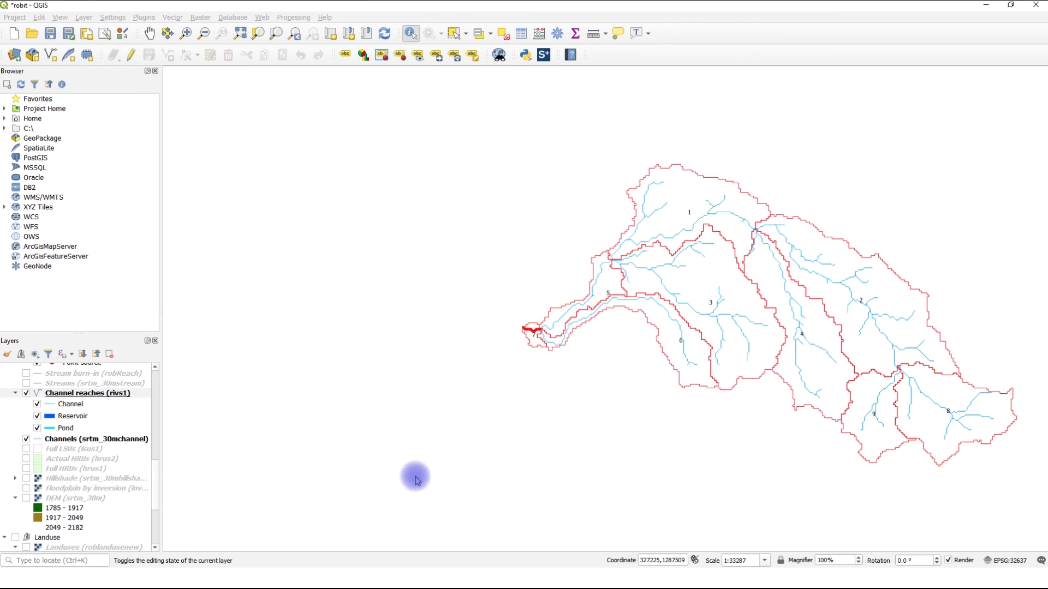